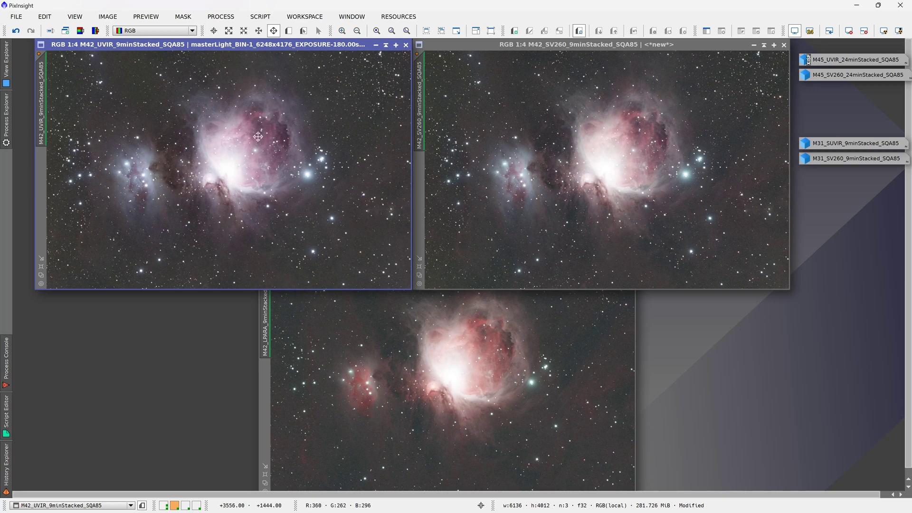
- Bring the SV260 and then the LPARA M42 stacks to the front for comparison
{"action": "left_click", "coordinate": [599, 152]}
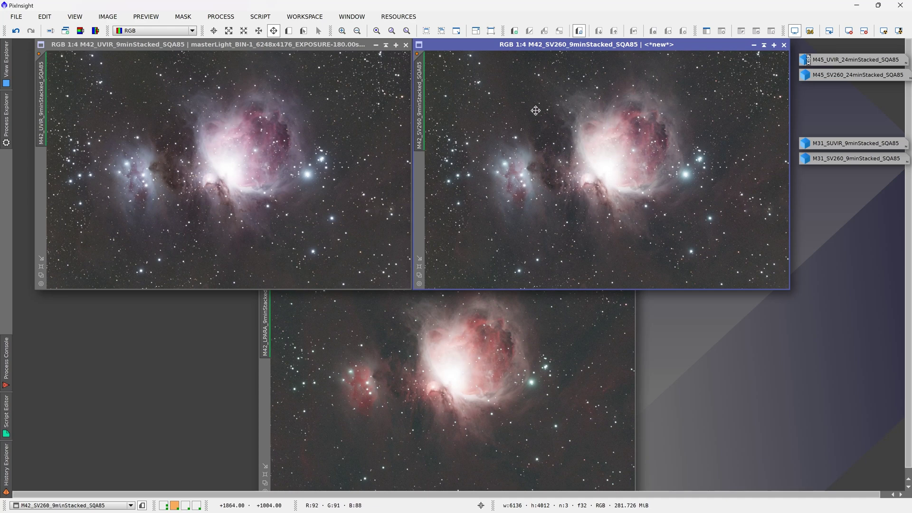
{"action": "left_click", "coordinate": [412, 339]}
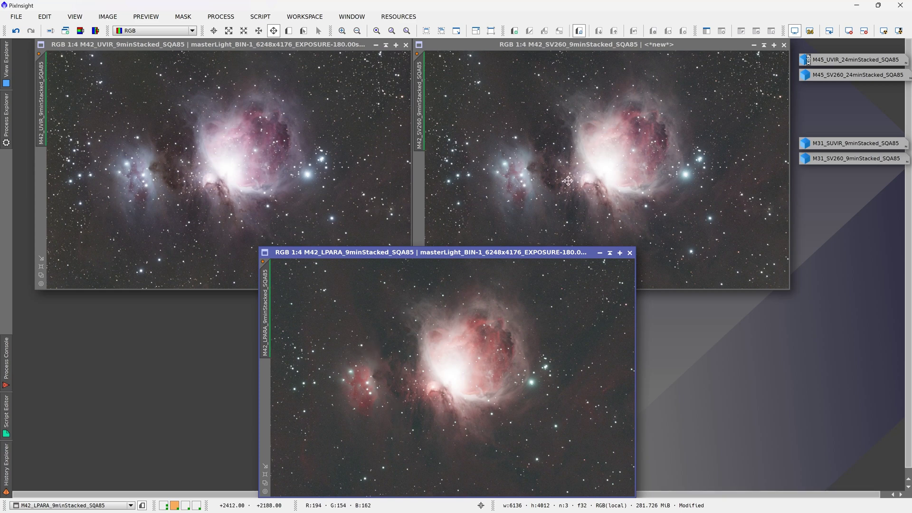
- With UVIR active, pan the linked M42 views across the blue nebulosity beside the core
{"action": "left_click", "coordinate": [230, 90]}
{"action": "scroll", "coordinate": [229, 90], "scroll_direction": "up", "scroll_amount": 3}
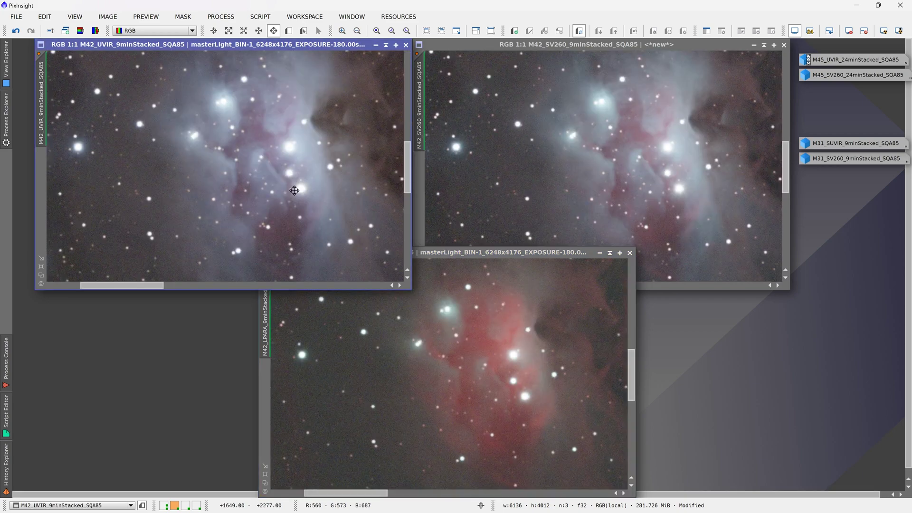
{"action": "left_click_drag", "start_coordinate": [299, 187], "coordinate": [291, 211]}
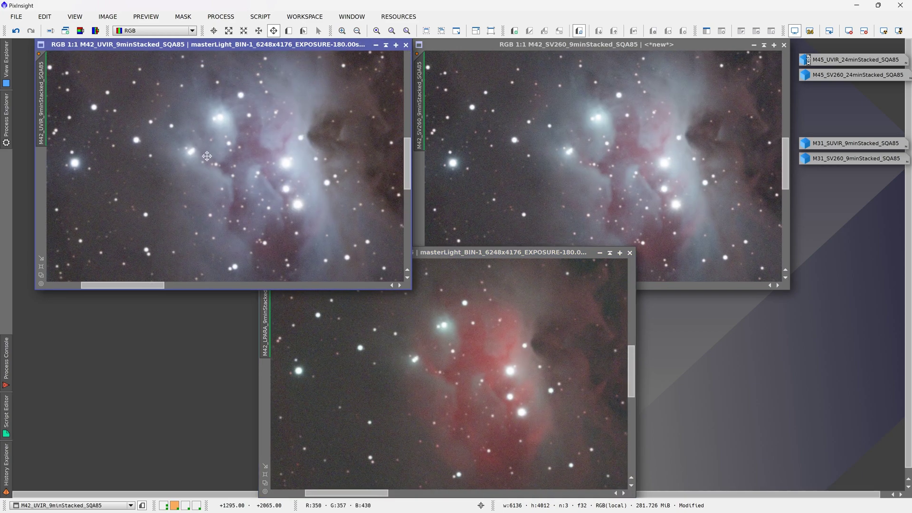
{"action": "left_click_drag", "start_coordinate": [479, 190], "coordinate": [467, 191]}
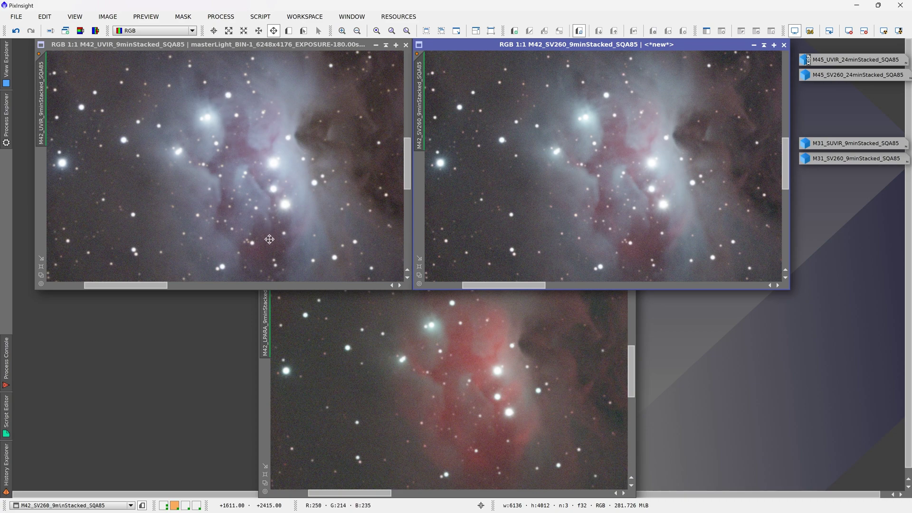
{"action": "left_click_drag", "start_coordinate": [236, 224], "coordinate": [180, 209]}
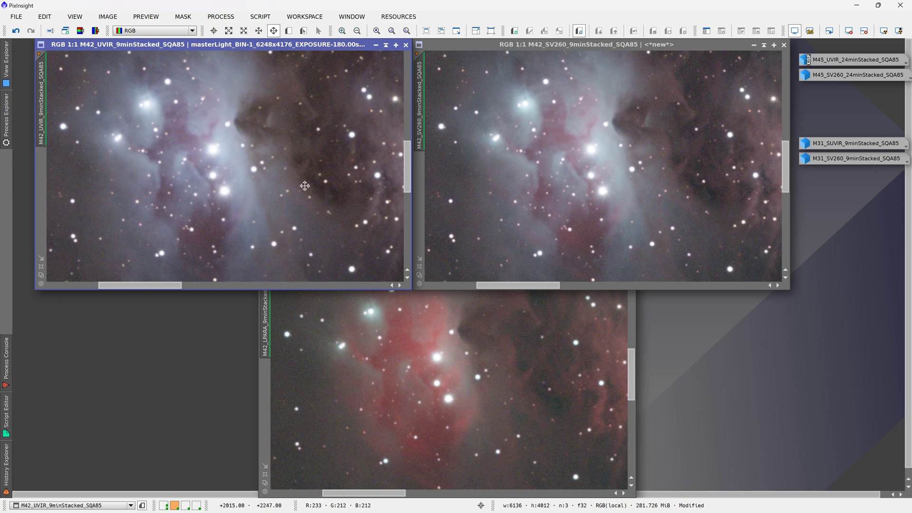
{"action": "left_click_drag", "start_coordinate": [305, 186], "coordinate": [301, 200]}
- Fine-tune the linked views from the SV260 and LPARA stacks, then zoom out to 1:2
{"action": "left_click", "coordinate": [530, 169]}
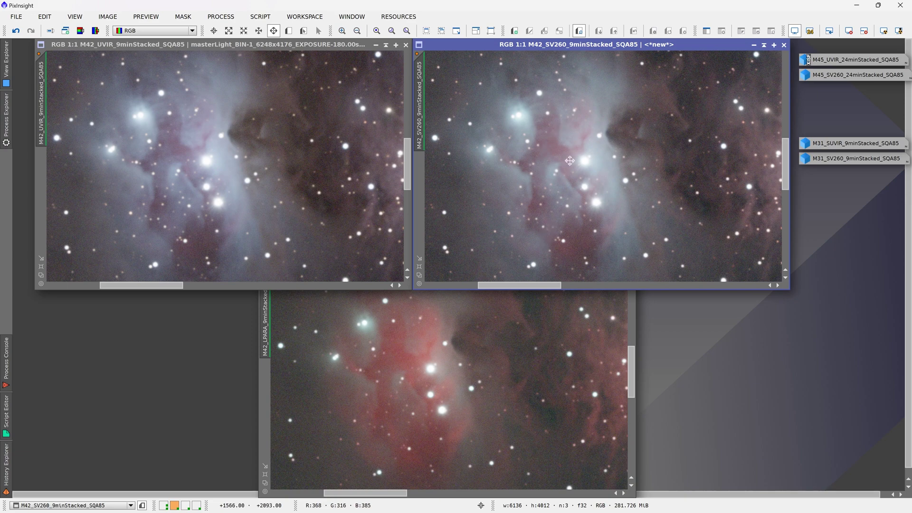
{"action": "left_click_drag", "start_coordinate": [555, 163], "coordinate": [550, 127]}
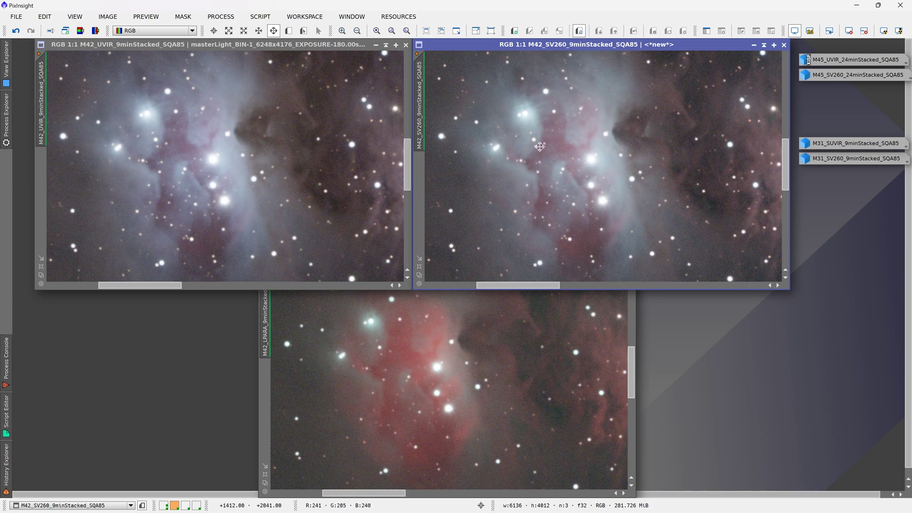
{"action": "left_click_drag", "start_coordinate": [553, 149], "coordinate": [559, 145]}
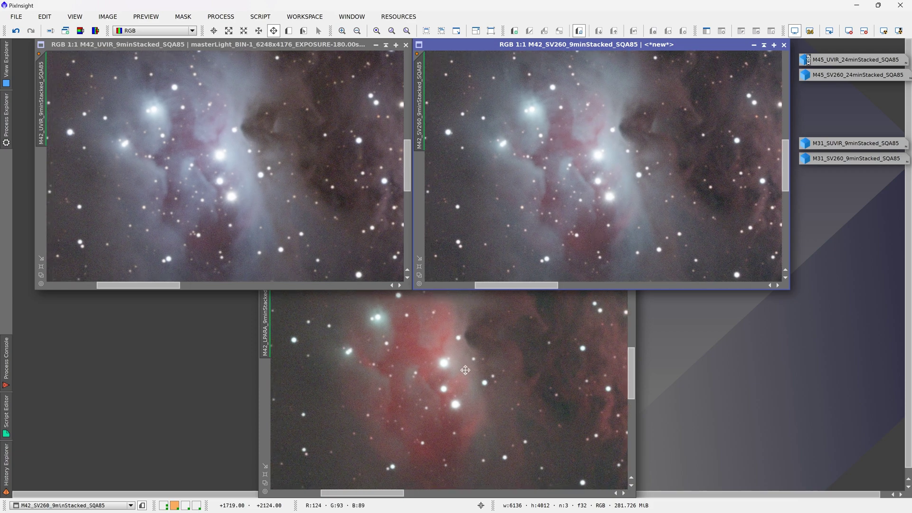
{"action": "left_click", "coordinate": [449, 350]}
{"action": "left_click_drag", "start_coordinate": [446, 330], "coordinate": [468, 348]}
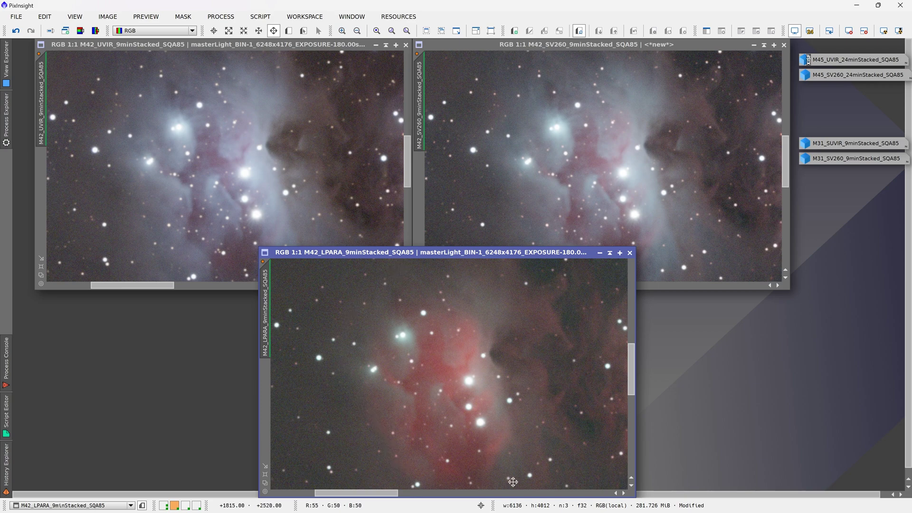
{"action": "scroll", "coordinate": [502, 351], "scroll_direction": "down", "scroll_amount": 1}
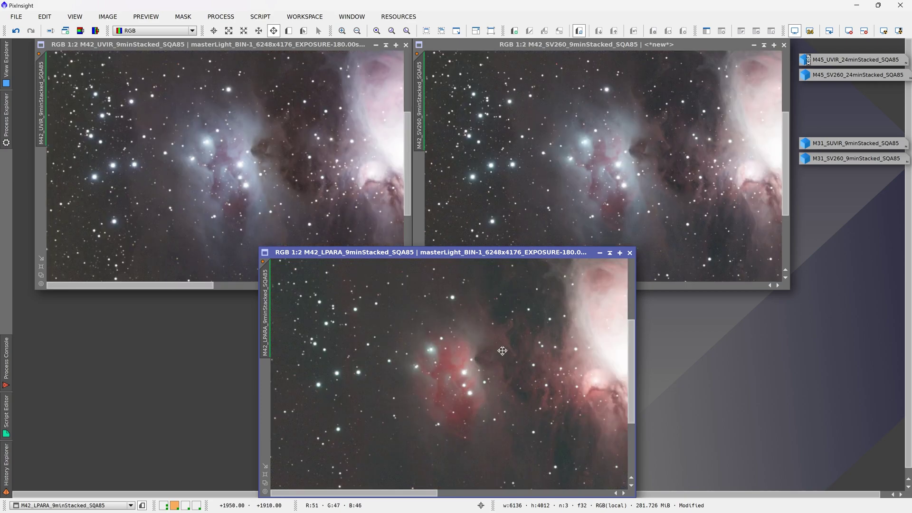
- Zoom the linked M42 views out and back in to 1:1, panning SV260 onto the dark dust lane
{"action": "scroll", "coordinate": [502, 351], "scroll_direction": "down", "scroll_amount": 1}
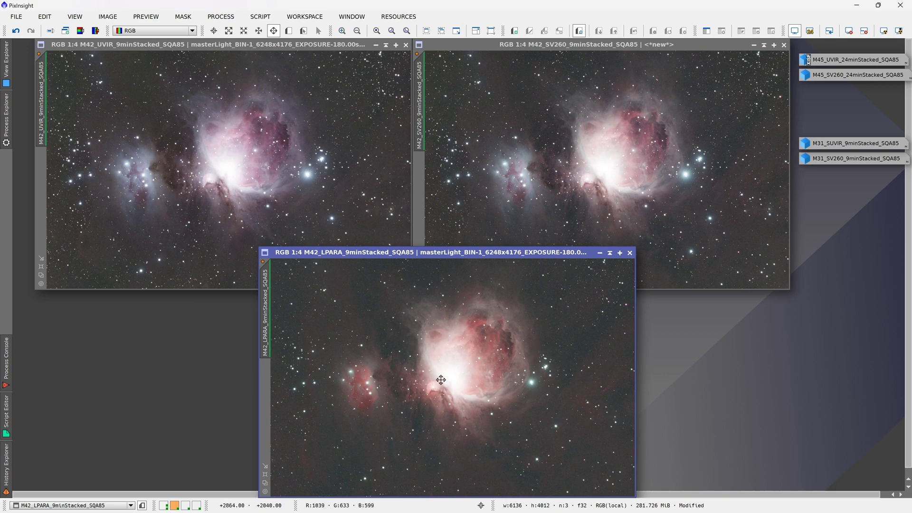
{"action": "scroll", "coordinate": [439, 387], "scroll_direction": "up", "scroll_amount": 1}
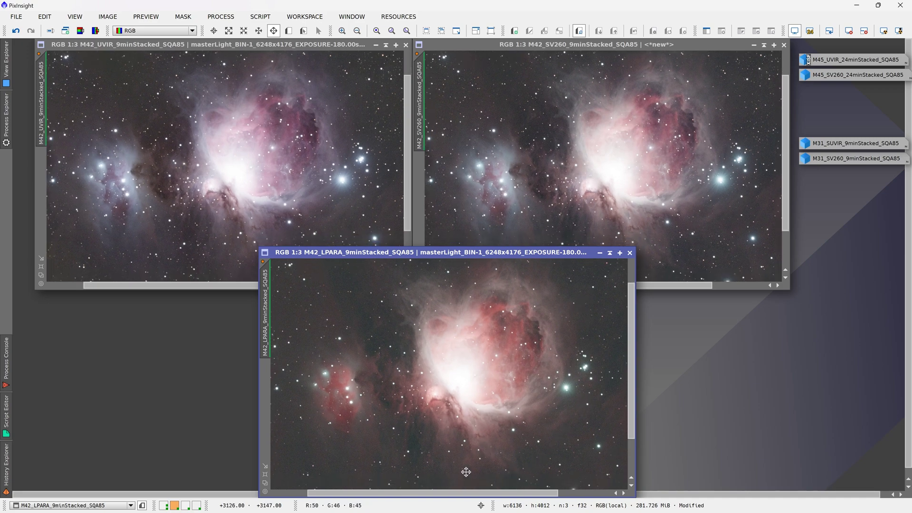
{"action": "scroll", "coordinate": [363, 304], "scroll_direction": "up", "scroll_amount": 2}
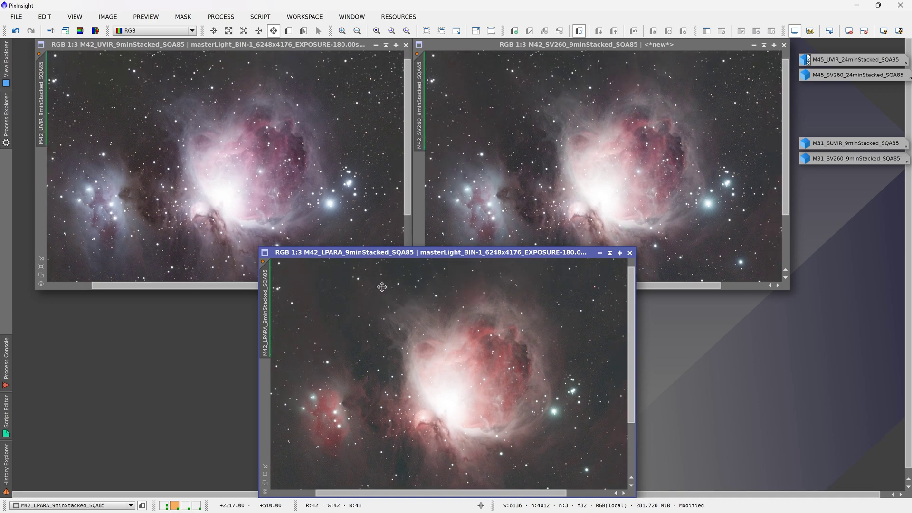
{"action": "left_click", "coordinate": [610, 125]}
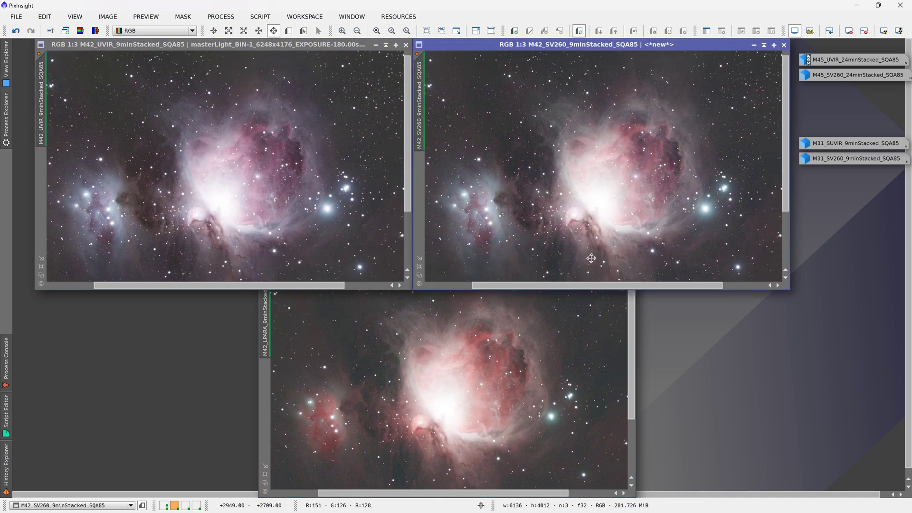
{"action": "left_click_drag", "start_coordinate": [521, 248], "coordinate": [537, 232]}
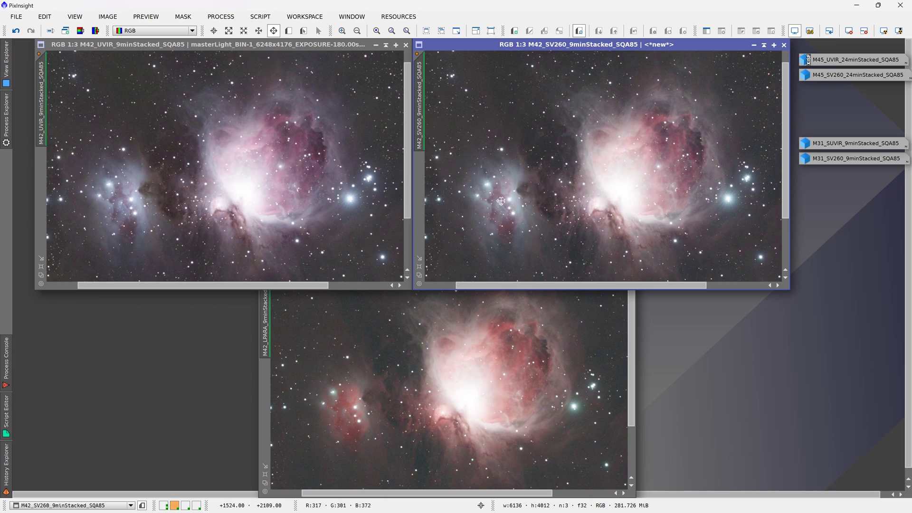
{"action": "left_click_drag", "start_coordinate": [501, 201], "coordinate": [526, 170]}
- Pan the linked M42 views toward the dusty region below the bright core
{"action": "scroll", "coordinate": [174, 189], "scroll_direction": "up", "scroll_amount": 2}
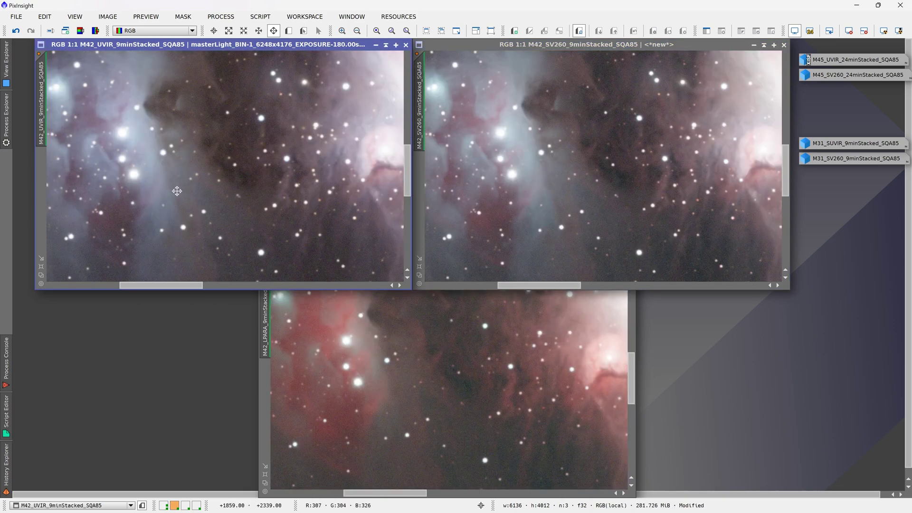
{"action": "scroll", "coordinate": [327, 225], "scroll_direction": "down", "scroll_amount": 1}
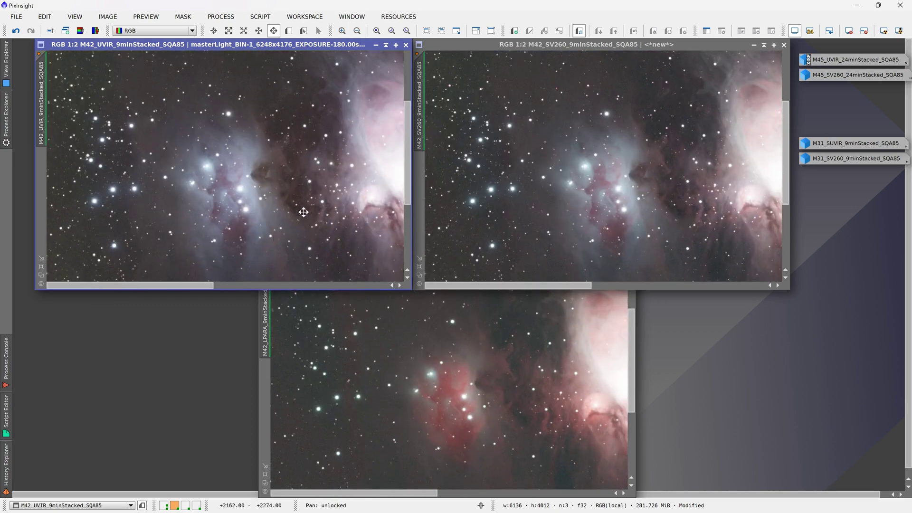
{"action": "left_click_drag", "start_coordinate": [304, 209], "coordinate": [292, 189]}
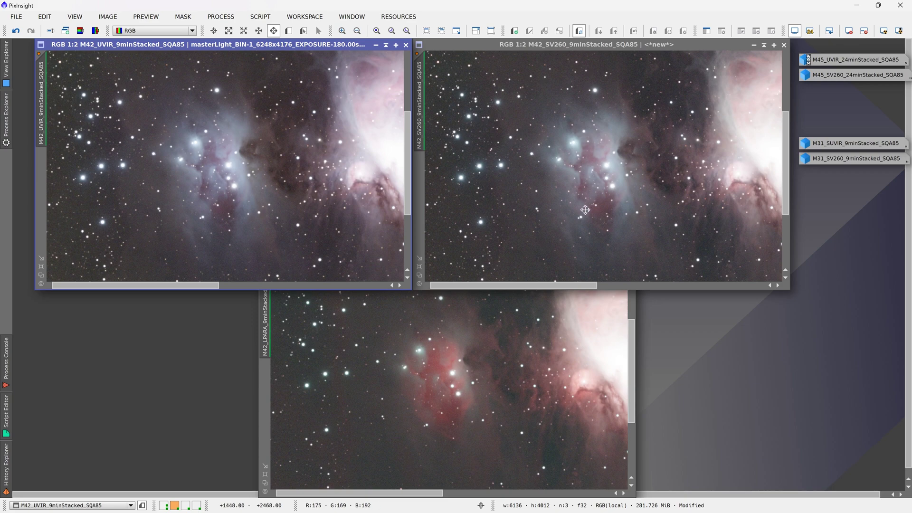
{"action": "left_click_drag", "start_coordinate": [584, 209], "coordinate": [425, 220]}
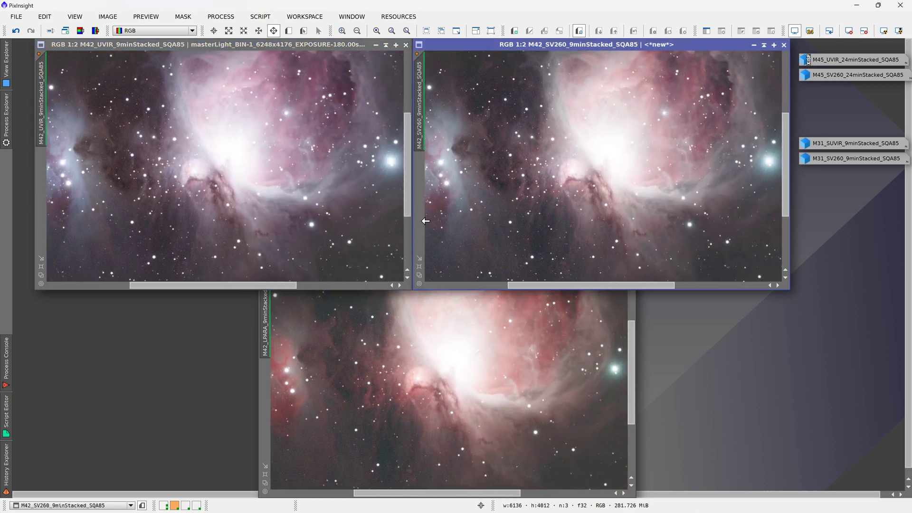
{"action": "left_click_drag", "start_coordinate": [564, 210], "coordinate": [541, 253]}
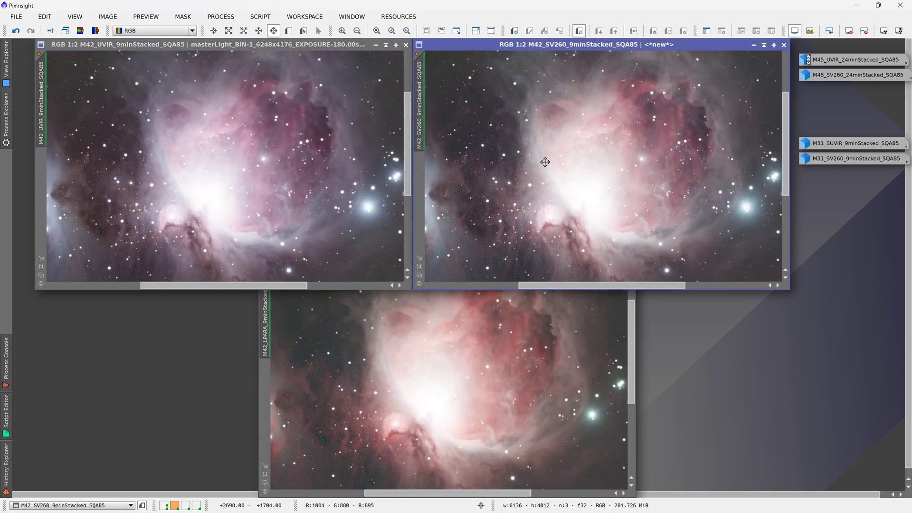
{"action": "left_click_drag", "start_coordinate": [606, 182], "coordinate": [570, 206]}
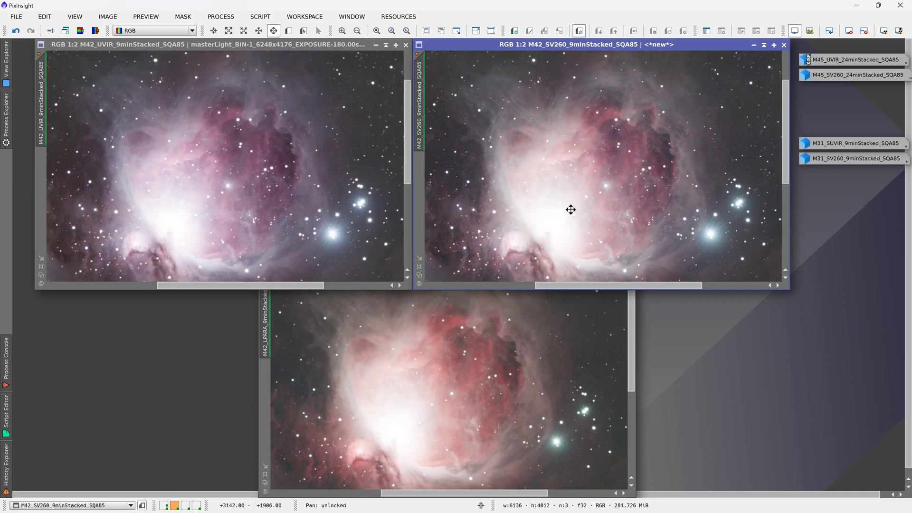
{"action": "left_click_drag", "start_coordinate": [665, 159], "coordinate": [584, 190]}
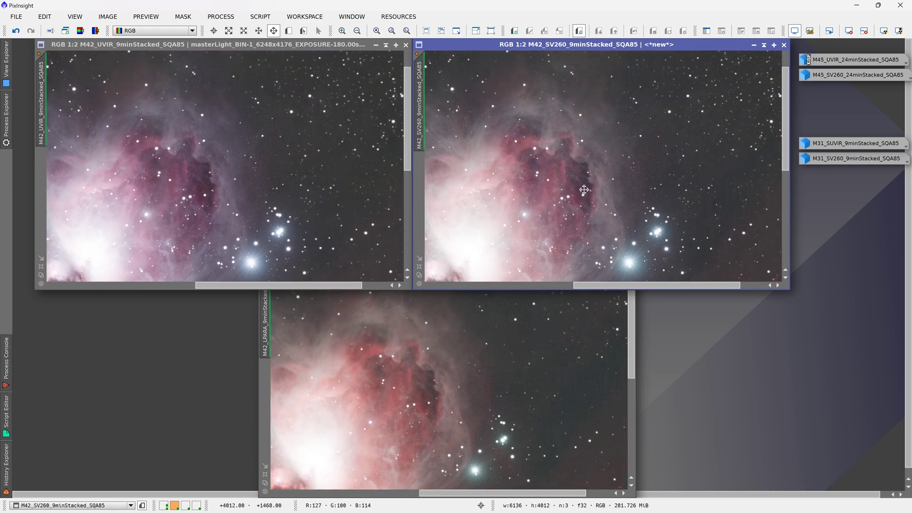
{"action": "left_click_drag", "start_coordinate": [573, 134], "coordinate": [596, 181]}
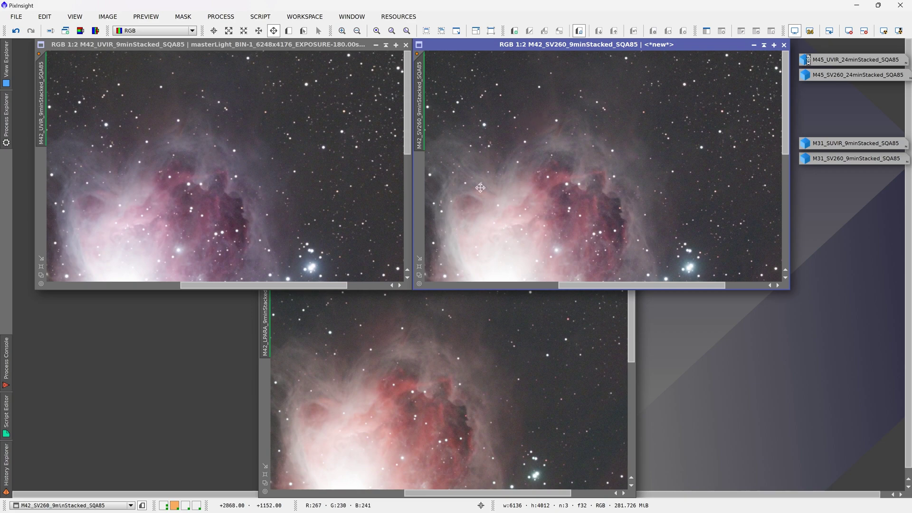
{"action": "left_click_drag", "start_coordinate": [569, 151], "coordinate": [589, 152]}
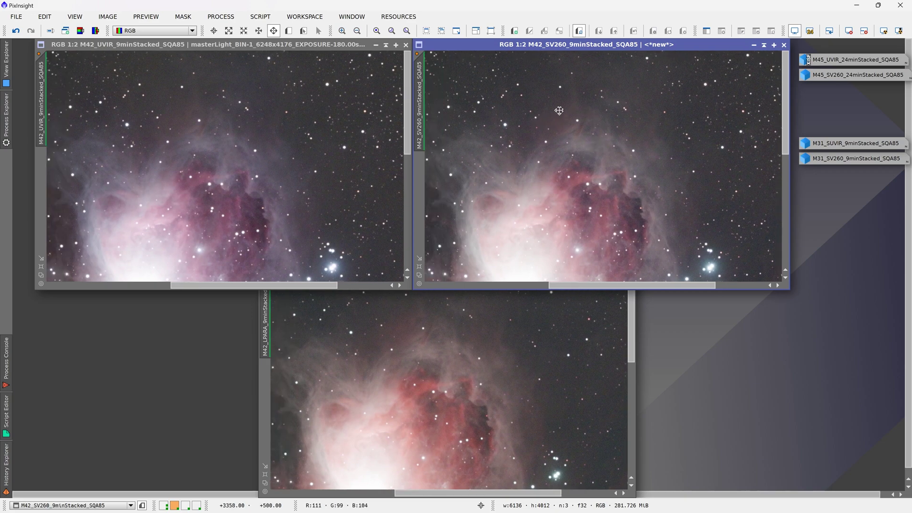
{"action": "left_click_drag", "start_coordinate": [490, 194], "coordinate": [558, 188]}
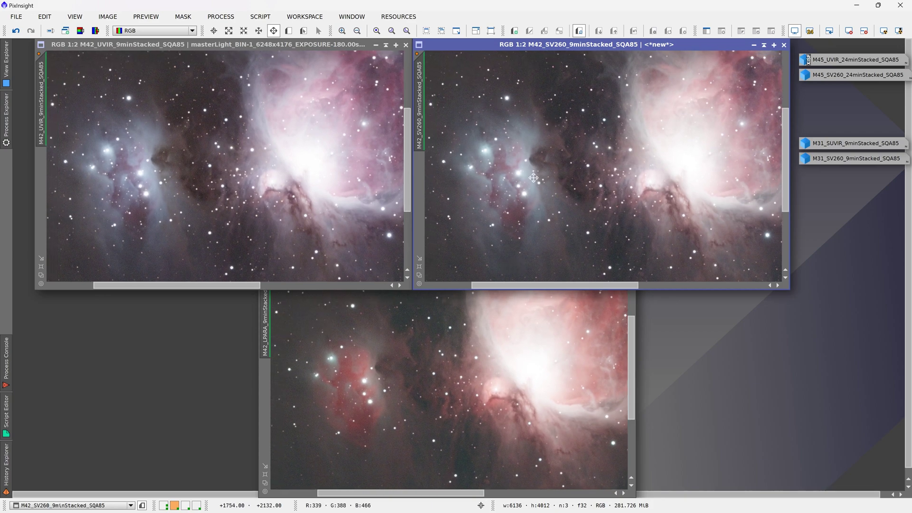
- Settle the zoom at 1:1 and pan down-left onto the dark dust lanes below the core
{"action": "scroll", "coordinate": [515, 174], "scroll_direction": "up", "scroll_amount": 2}
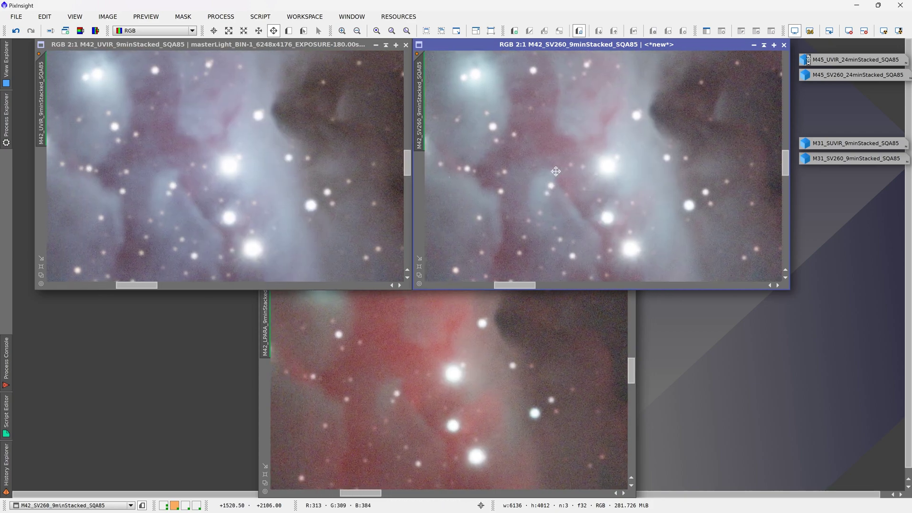
{"action": "scroll", "coordinate": [556, 171], "scroll_direction": "down", "scroll_amount": 1}
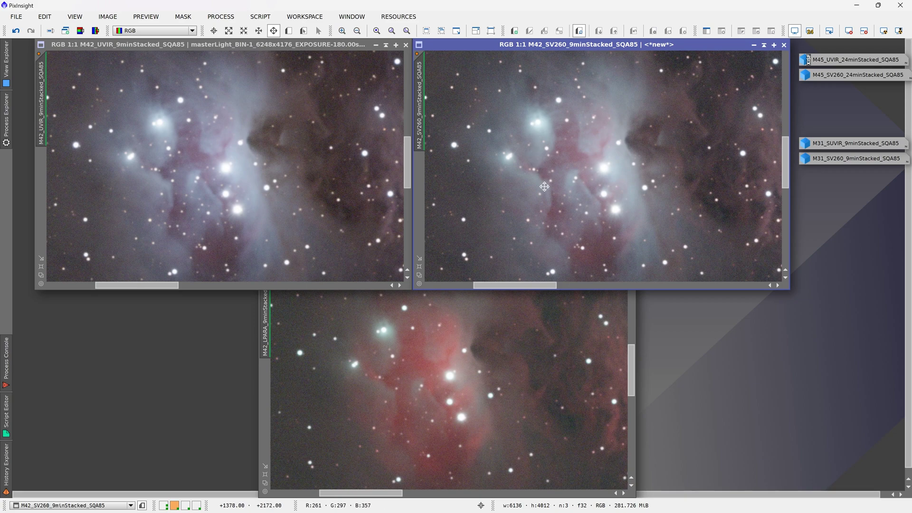
{"action": "scroll", "coordinate": [608, 203], "scroll_direction": "down", "scroll_amount": 2}
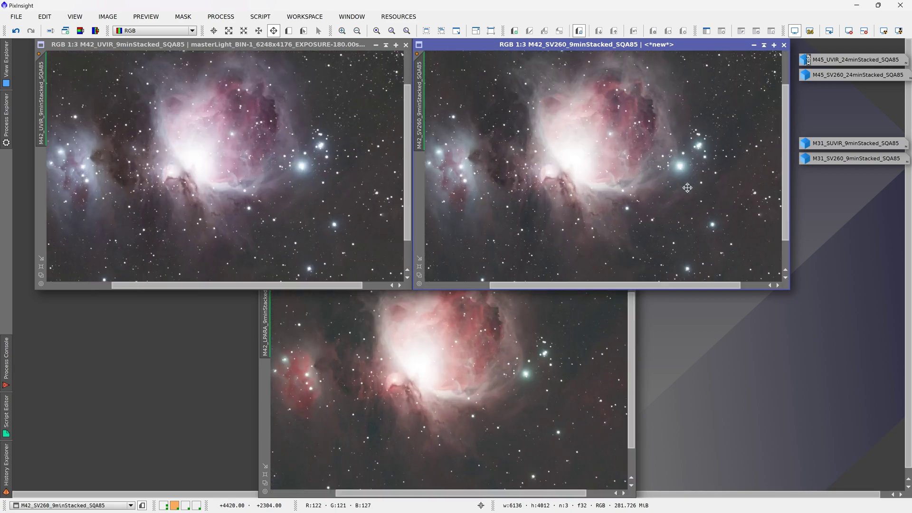
{"action": "scroll", "coordinate": [687, 187], "scroll_direction": "up", "scroll_amount": 2}
{"action": "left_click_drag", "start_coordinate": [667, 152], "coordinate": [547, 237]}
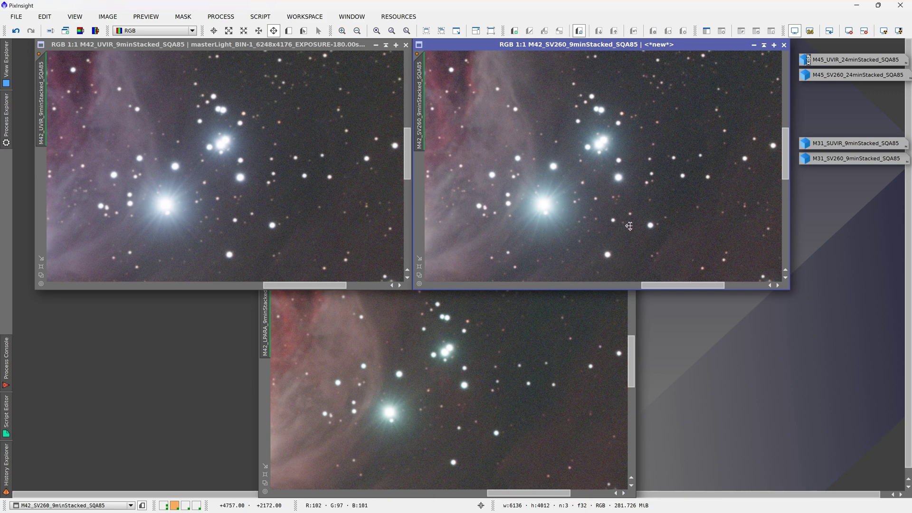
{"action": "scroll", "coordinate": [534, 210], "scroll_direction": "down", "scroll_amount": 1}
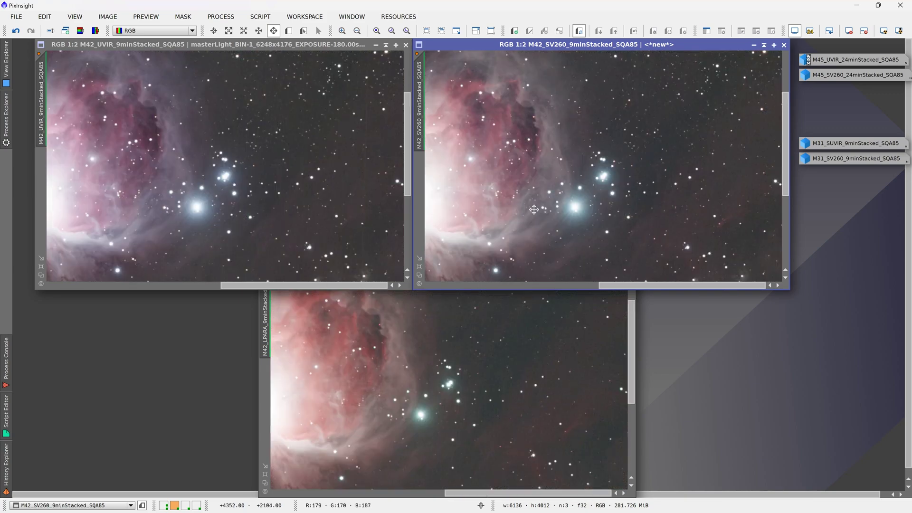
{"action": "scroll", "coordinate": [283, 210], "scroll_direction": "up", "scroll_amount": 1}
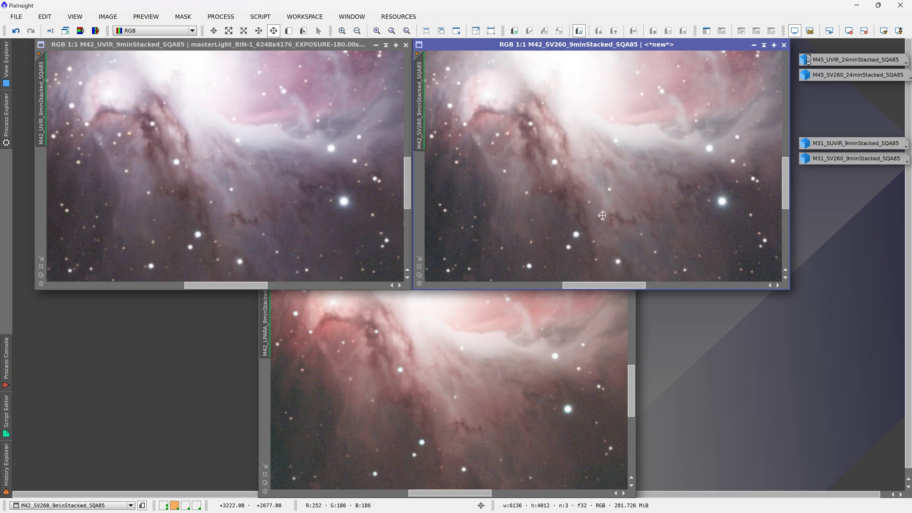
- Pan the linked M42 views sideways and make the SV260 stack the active image
{"action": "left_click_drag", "start_coordinate": [597, 219], "coordinate": [609, 219]}
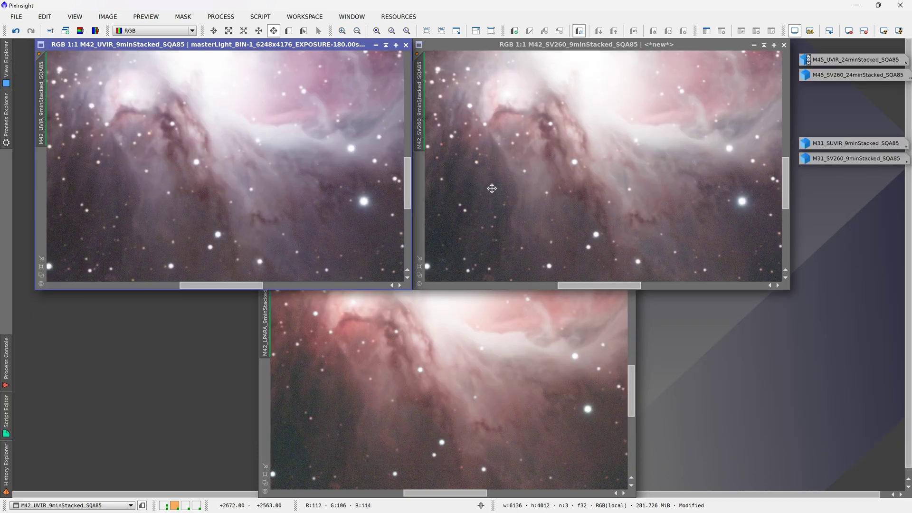
{"action": "left_click_drag", "start_coordinate": [489, 187], "coordinate": [451, 174]}
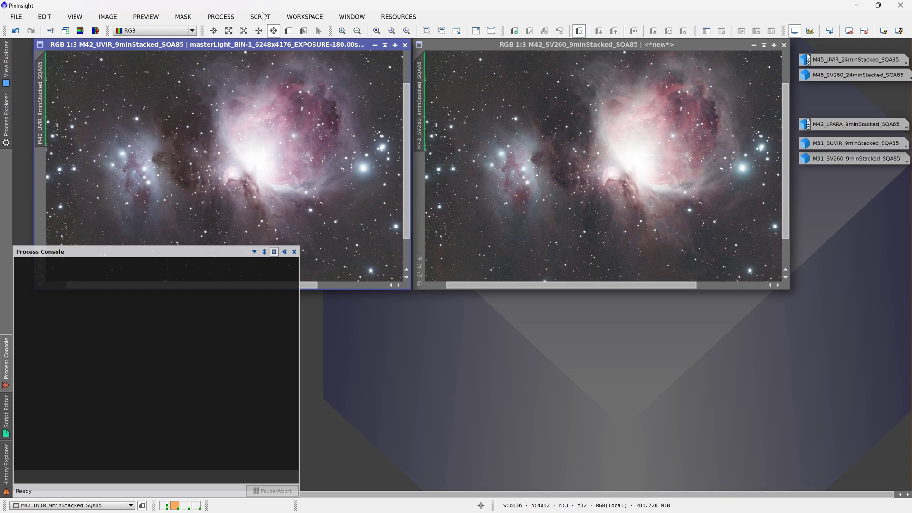
{"action": "left_click", "coordinate": [446, 88]}
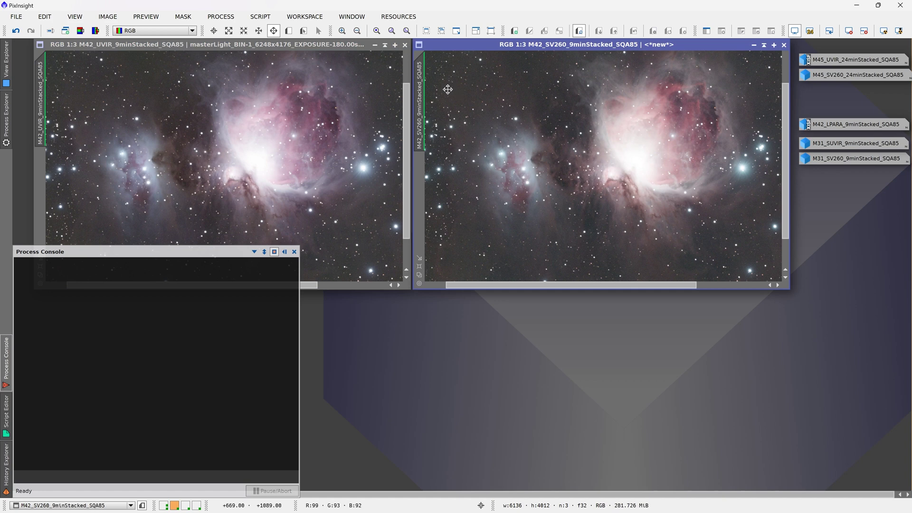
- Run the SNR script on the M42 SV260 stack, about 43 dB per channel
{"action": "left_click", "coordinate": [269, 18]}
{"action": "mouse_move", "coordinate": [358, 94]}
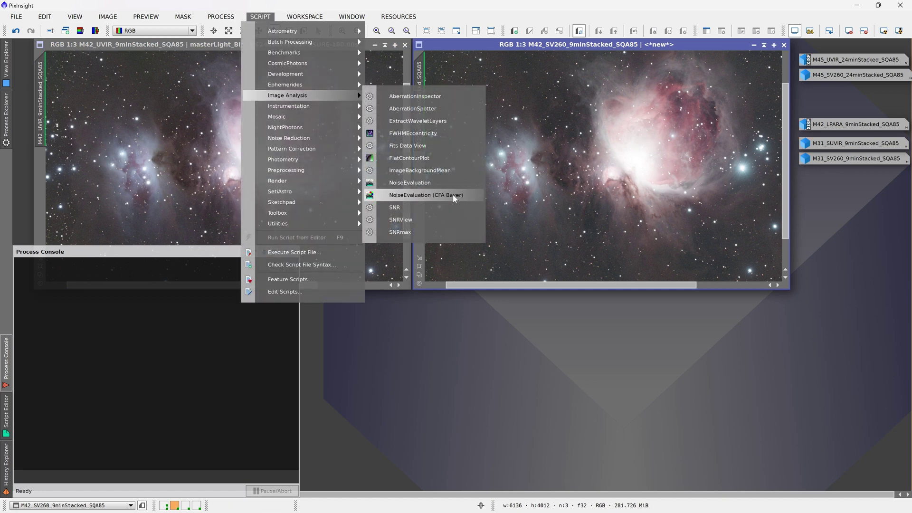
{"action": "left_click", "coordinate": [451, 207]}
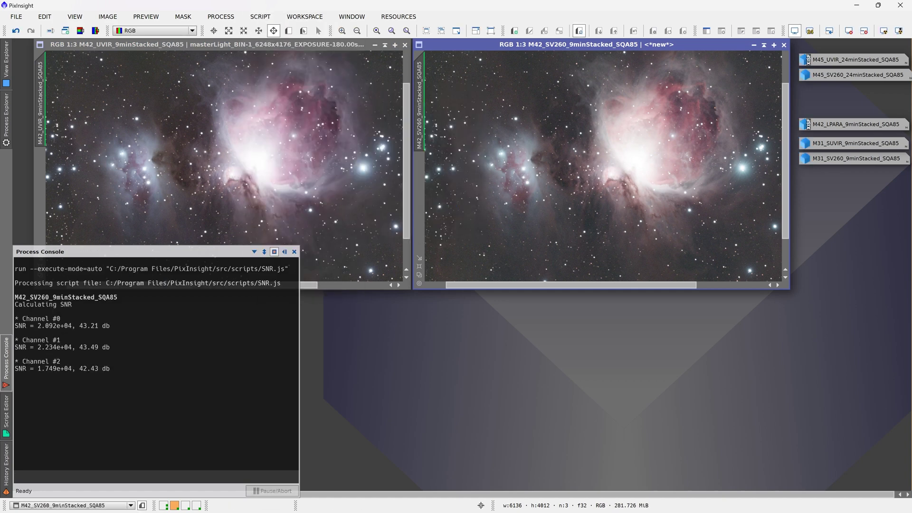
- Run the SNR script on the M42 UVIR stack, about 41 dB per channel
{"action": "left_click", "coordinate": [236, 118]}
{"action": "left_click", "coordinate": [267, 18]}
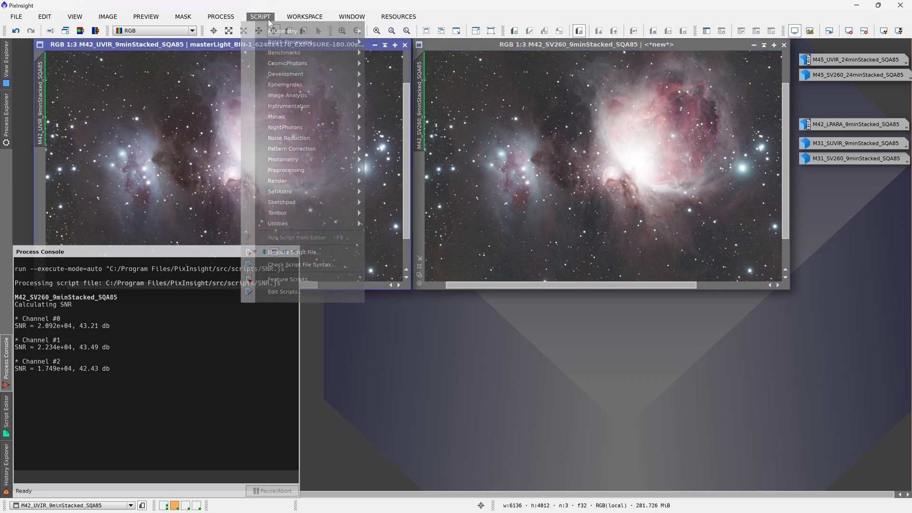
{"action": "mouse_move", "coordinate": [357, 93]}
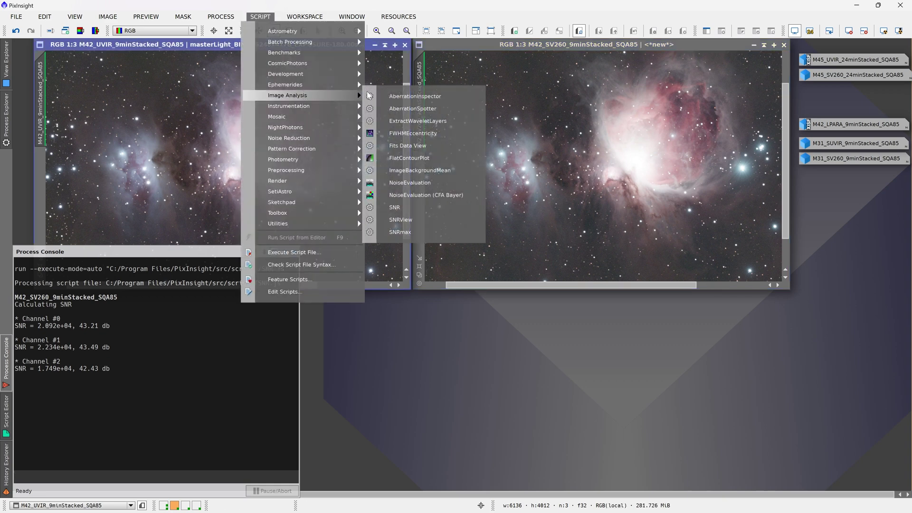
{"action": "left_click", "coordinate": [424, 207]}
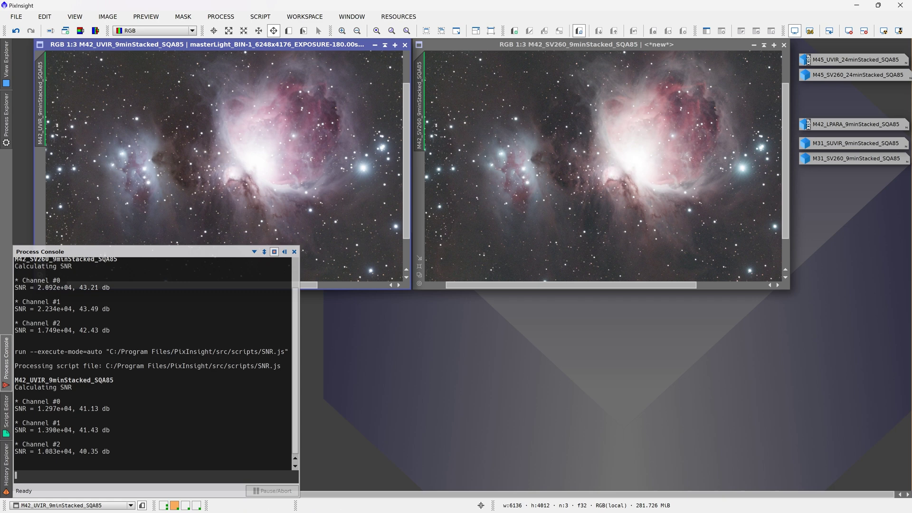
- Minimize the M42 UVIR, SV260 and remaining M42 image windows
{"action": "left_click", "coordinate": [468, 164]}
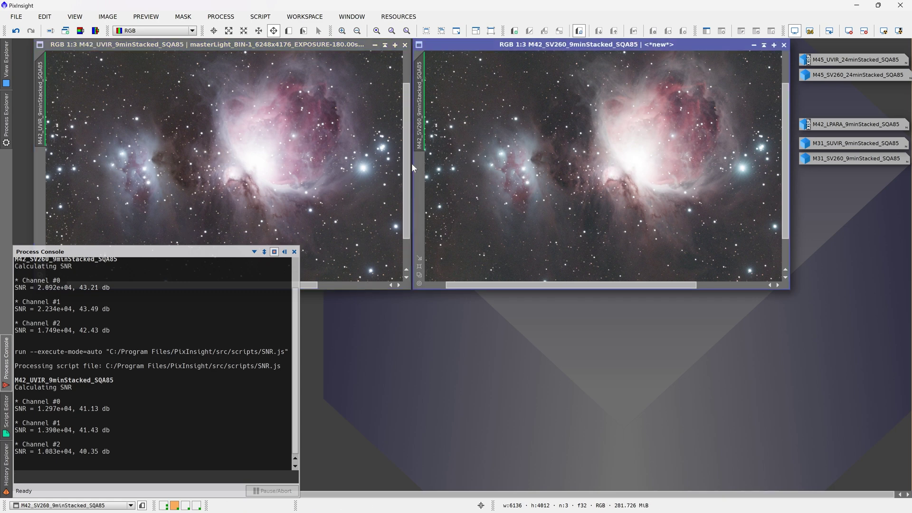
{"action": "left_click", "coordinate": [374, 45]}
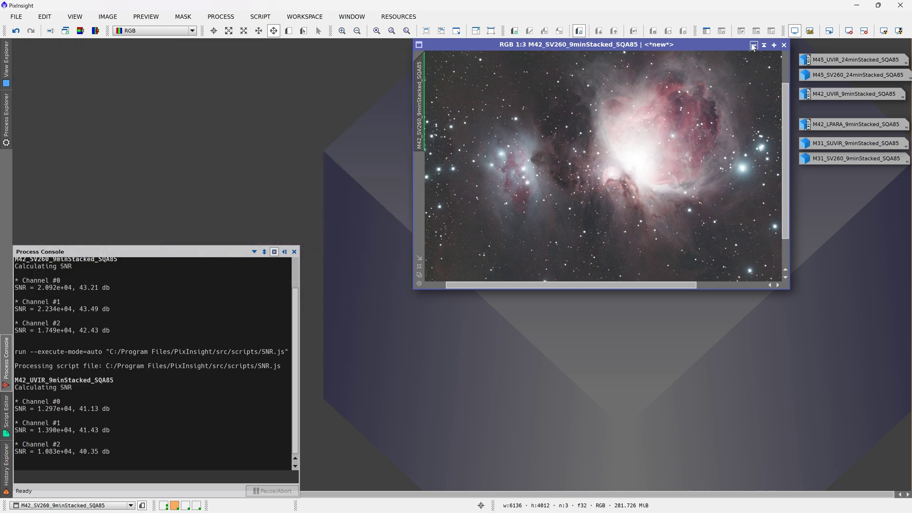
{"action": "left_click", "coordinate": [753, 44]}
{"action": "left_click", "coordinate": [374, 47]}
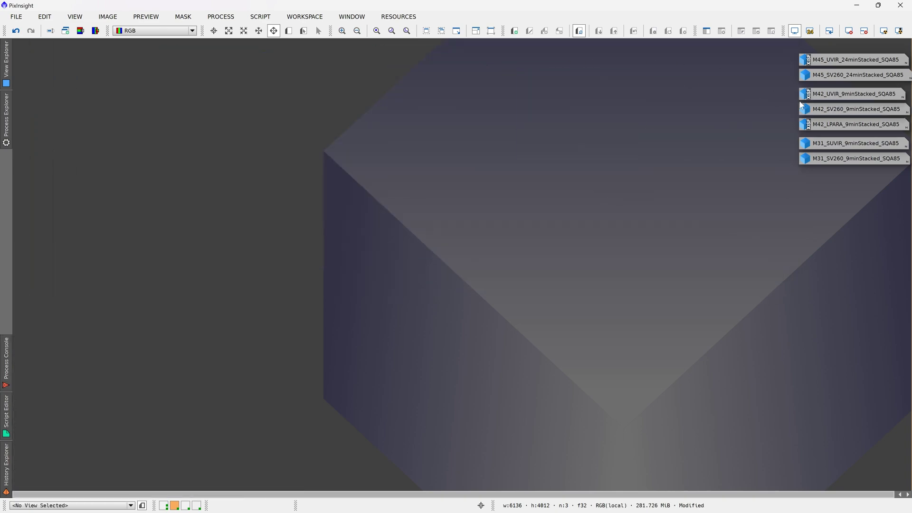
- Open the M31 SUVIR and SV260 stacks side by side
{"action": "double_click", "coordinate": [839, 144]}
{"action": "double_click", "coordinate": [837, 159]}
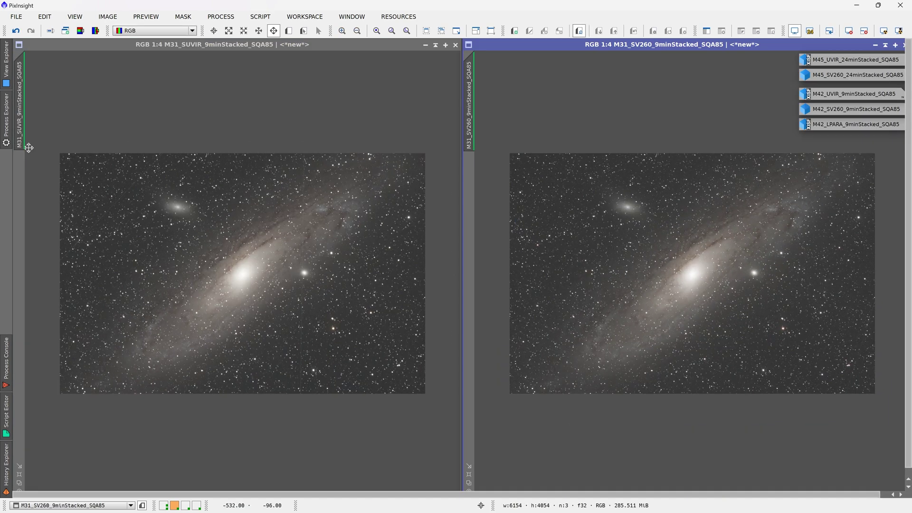
{"action": "mouse_move", "coordinate": [29, 146]}
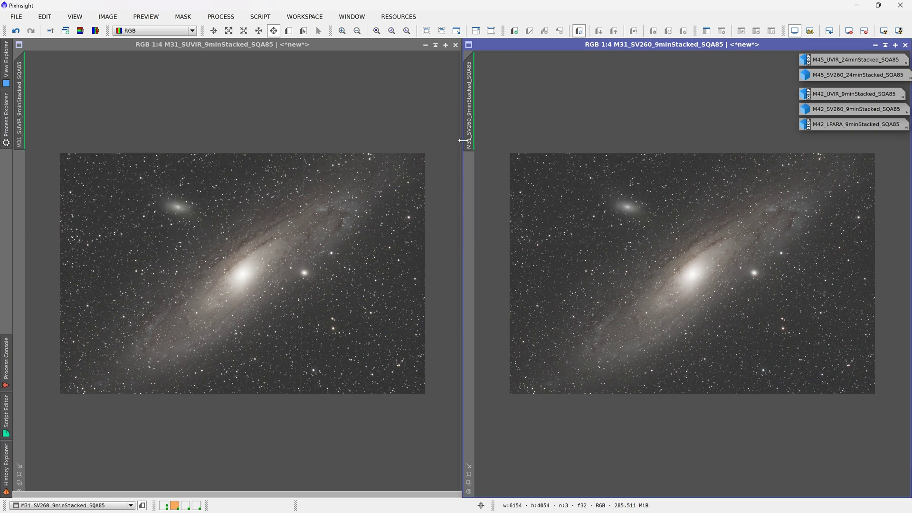
{"action": "mouse_move", "coordinate": [475, 105]}
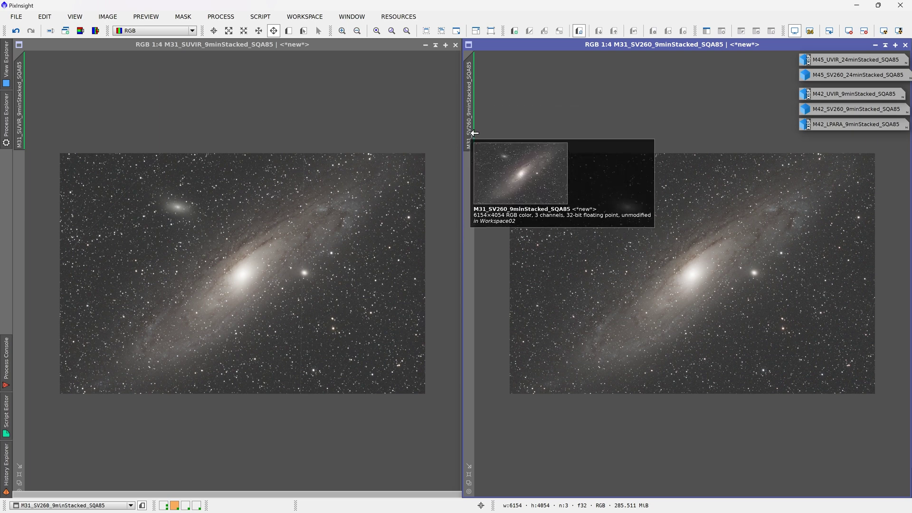
{"action": "right_click", "coordinate": [350, 208]}
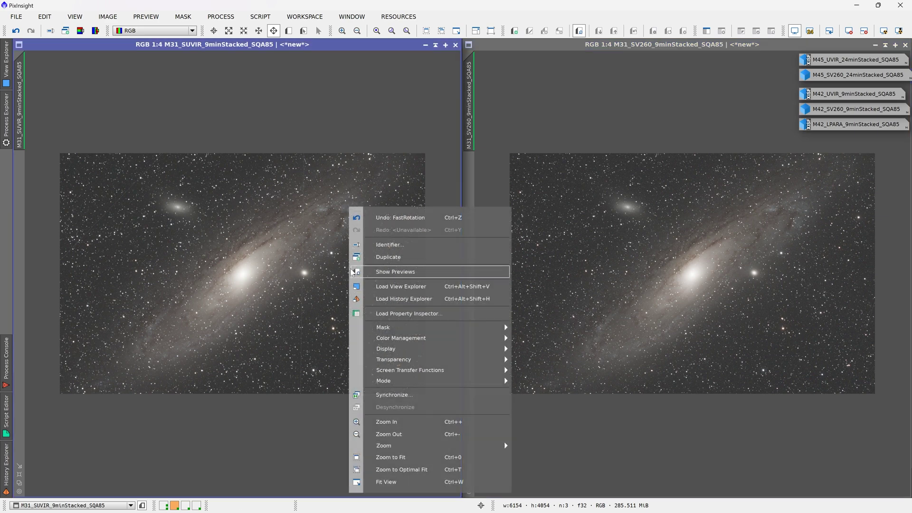
- Synchronize the M31 SUVIR view with M31_SV260_9minStacked_SQA85
{"action": "left_click", "coordinate": [393, 394]}
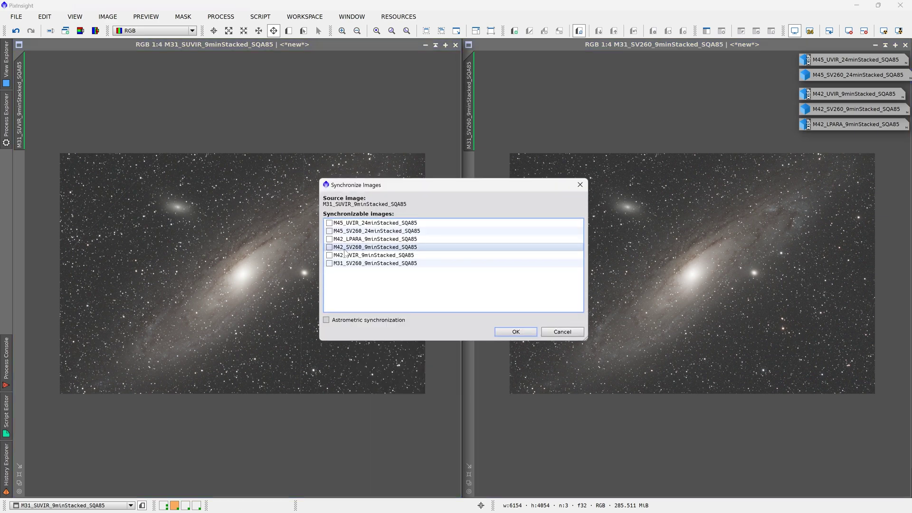
{"action": "left_click", "coordinate": [329, 263]}
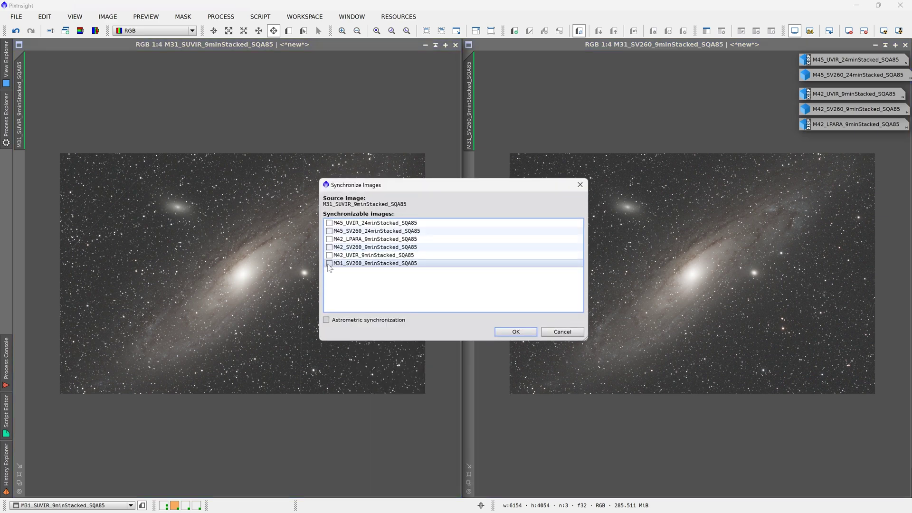
{"action": "left_click", "coordinate": [515, 331]}
- Zoom and pan both linked M31 views to 1:1 on the galaxy's outer disc and dust lanes
{"action": "scroll", "coordinate": [300, 306], "scroll_direction": "up", "scroll_amount": 2}
{"action": "left_click_drag", "start_coordinate": [297, 301], "coordinate": [352, 295]}
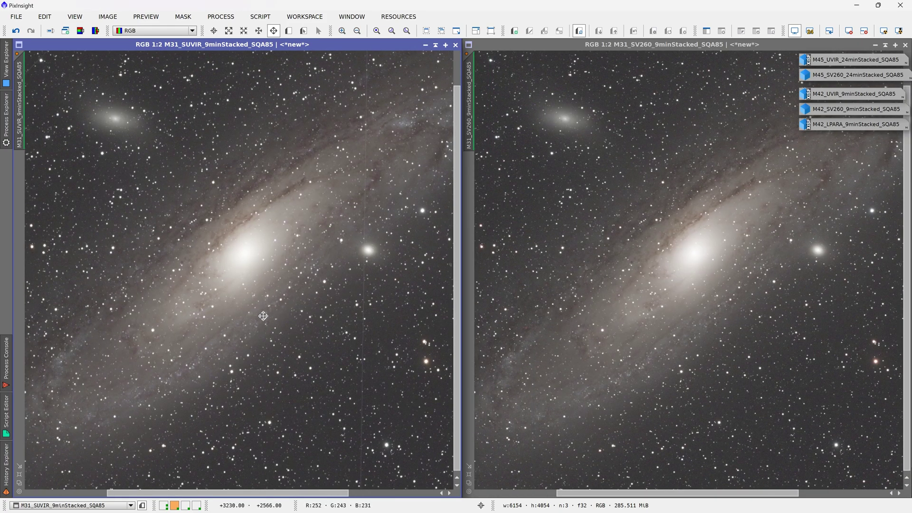
{"action": "scroll", "coordinate": [263, 316], "scroll_direction": "down", "scroll_amount": 1}
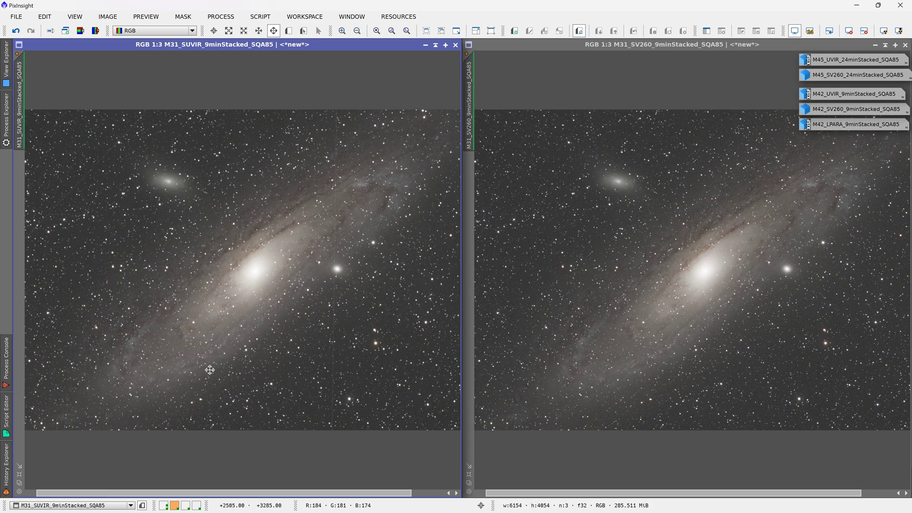
{"action": "scroll", "coordinate": [594, 316], "scroll_direction": "up", "scroll_amount": 4}
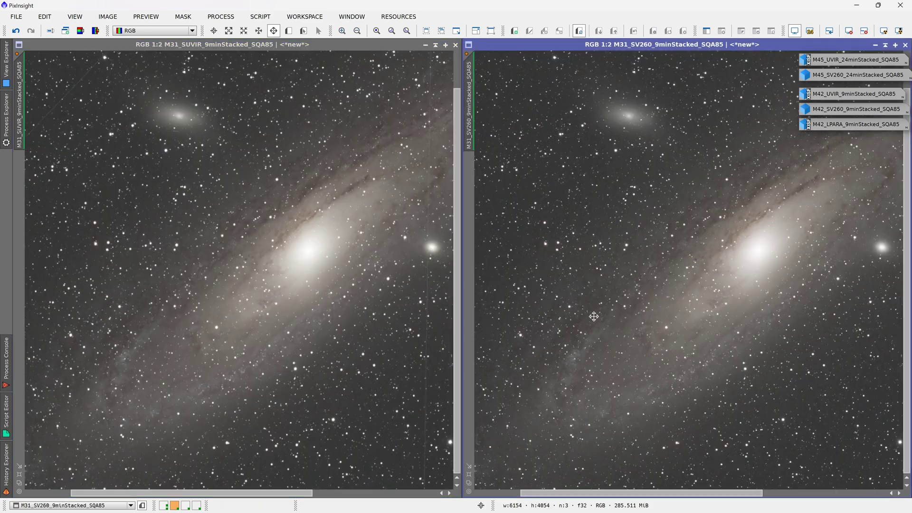
{"action": "scroll", "coordinate": [607, 278], "scroll_direction": "down", "scroll_amount": 1}
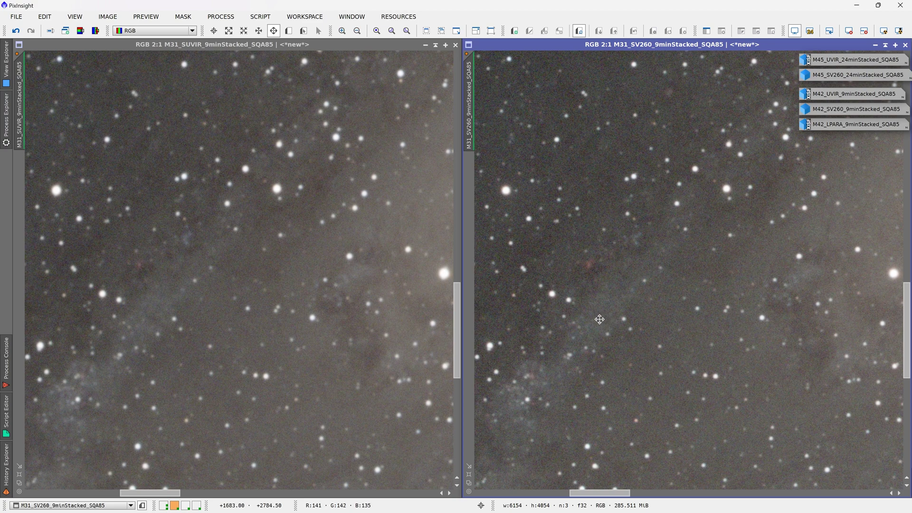
{"action": "left_click_drag", "start_coordinate": [599, 319], "coordinate": [663, 306]}
{"action": "scroll", "coordinate": [603, 295], "scroll_direction": "up", "scroll_amount": 1}
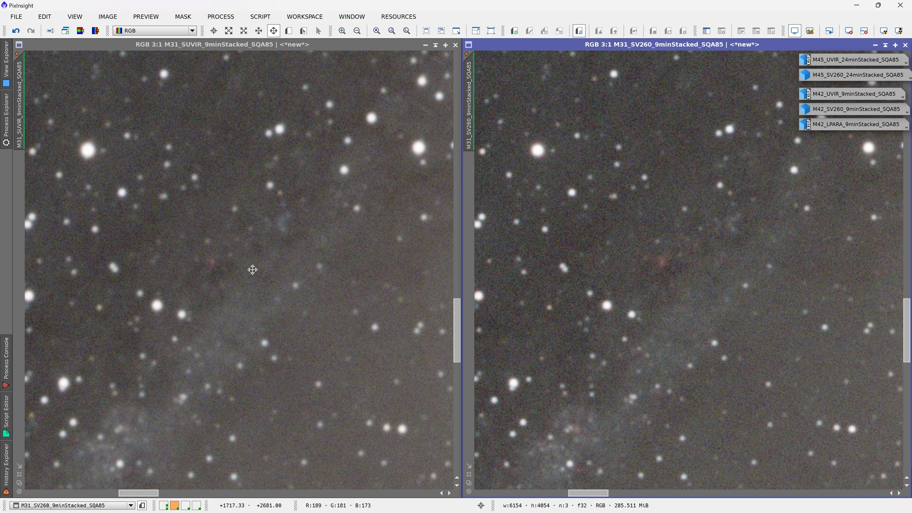
{"action": "left_click_drag", "start_coordinate": [233, 264], "coordinate": [252, 268]}
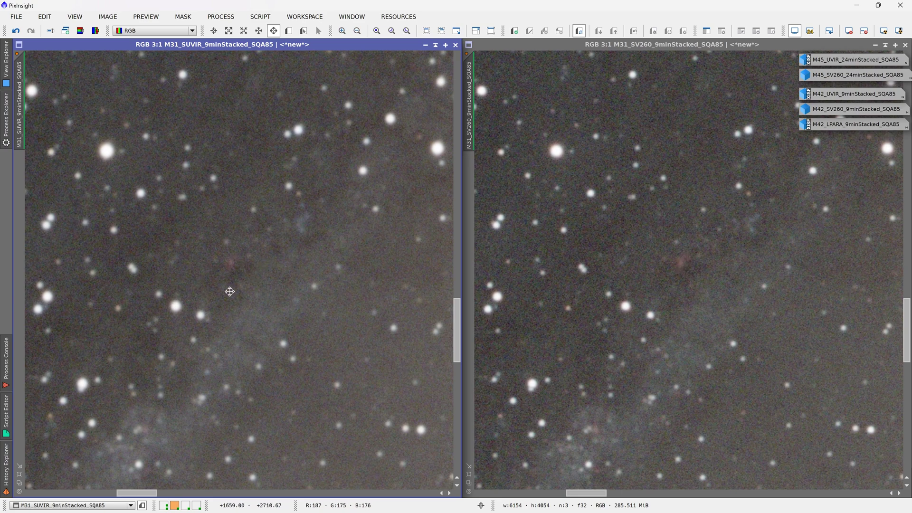
{"action": "scroll", "coordinate": [248, 286], "scroll_direction": "down", "scroll_amount": 2}
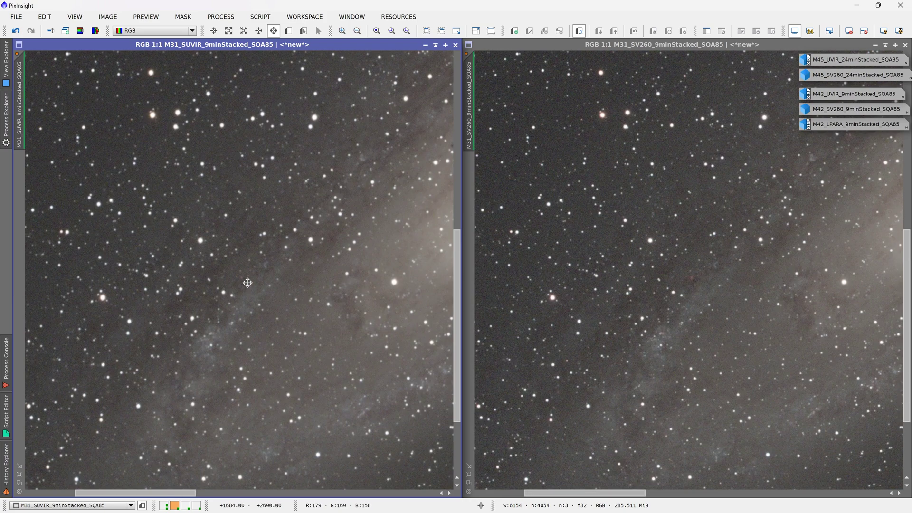
- Pan and zoom both linked M31 views across the core and surrounding star field
{"action": "left_click_drag", "start_coordinate": [99, 295], "coordinate": [95, 199]}
{"action": "left_click_drag", "start_coordinate": [679, 237], "coordinate": [485, 295]}
{"action": "left_click_drag", "start_coordinate": [745, 228], "coordinate": [755, 159]}
{"action": "scroll", "coordinate": [587, 245], "scroll_direction": "up", "scroll_amount": 2}
{"action": "scroll", "coordinate": [614, 270], "scroll_direction": "right", "scroll_amount": 3}
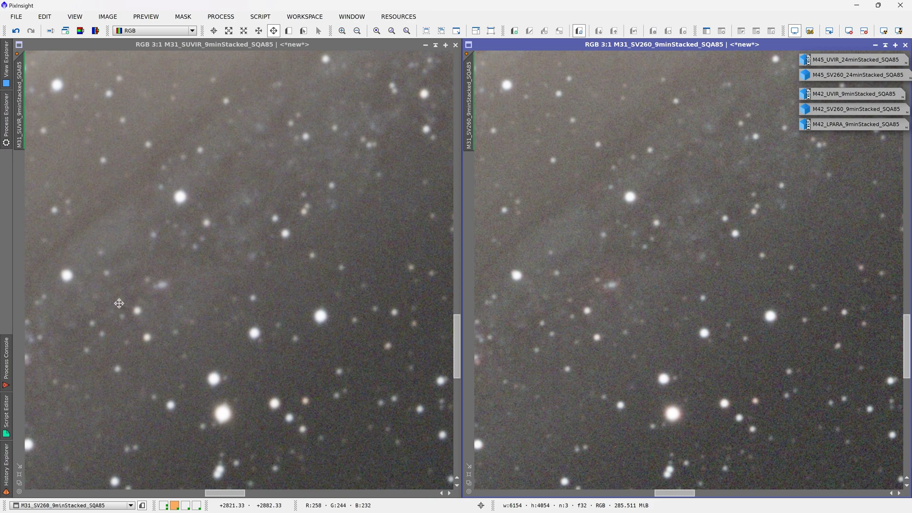
{"action": "left_click_drag", "start_coordinate": [571, 328], "coordinate": [756, 257]}
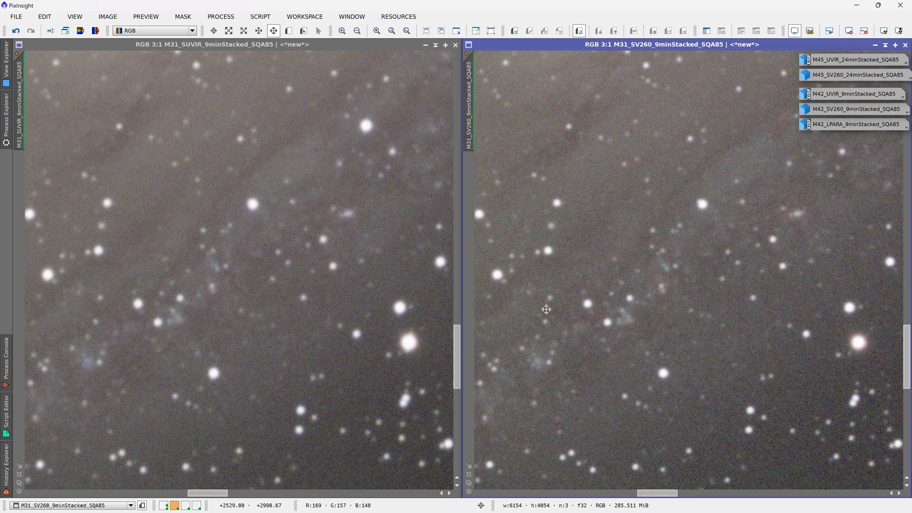
{"action": "scroll", "coordinate": [227, 282], "scroll_direction": "down", "scroll_amount": 1}
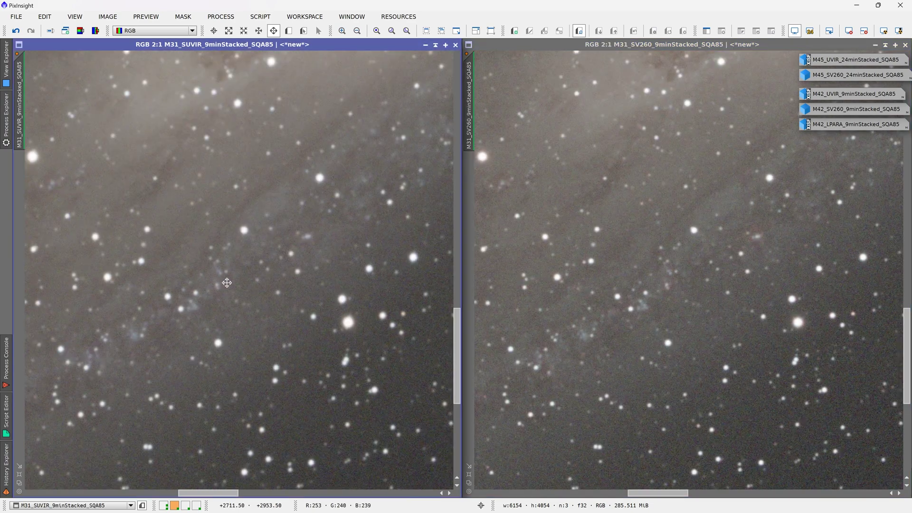
{"action": "scroll", "coordinate": [195, 288], "scroll_direction": "down", "scroll_amount": 1}
- Center both views on the spiral arm's star cloud at 2:1
{"action": "left_click_drag", "start_coordinate": [344, 242], "coordinate": [291, 273]}
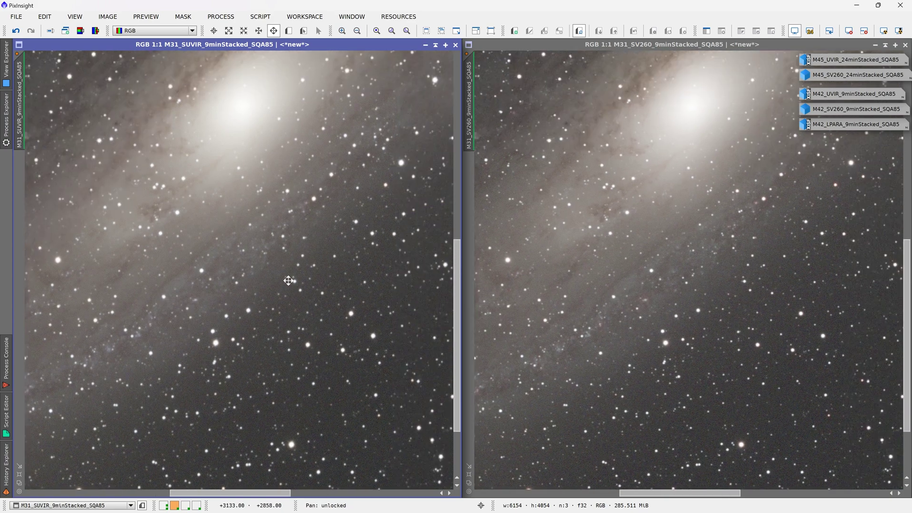
{"action": "left_click_drag", "start_coordinate": [418, 142], "coordinate": [250, 361]}
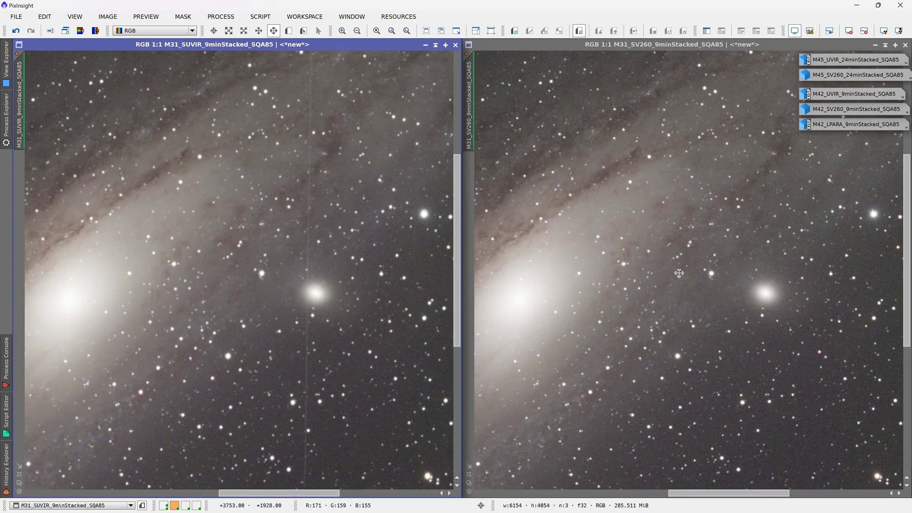
{"action": "left_click_drag", "start_coordinate": [683, 253], "coordinate": [576, 329]}
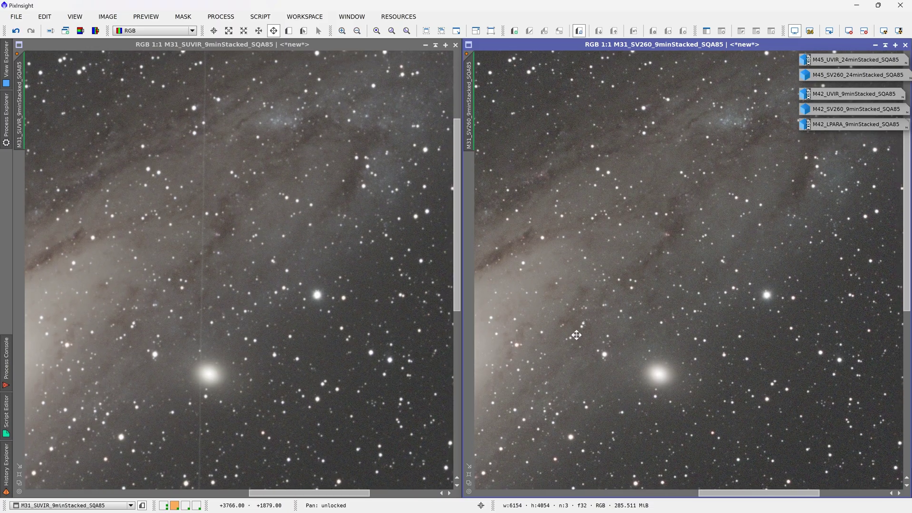
{"action": "scroll", "coordinate": [178, 221], "scroll_direction": "up", "scroll_amount": 1}
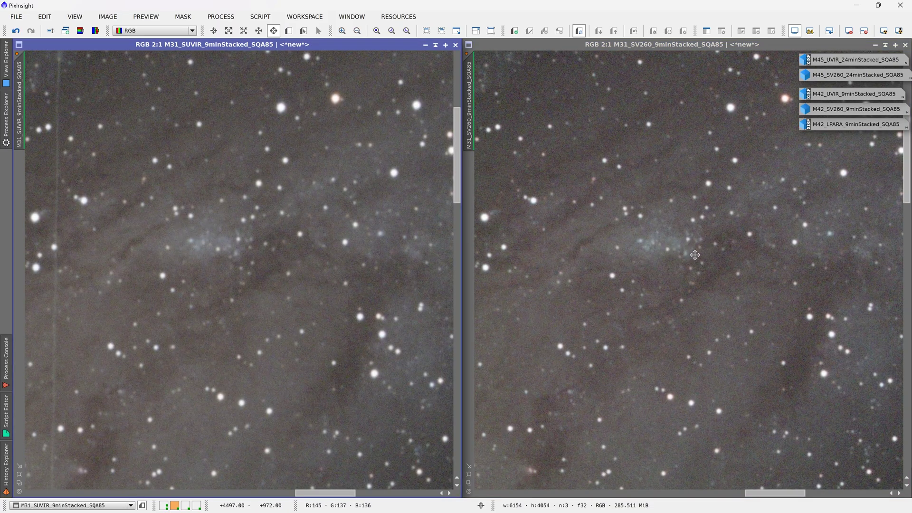
{"action": "left_click_drag", "start_coordinate": [694, 254], "coordinate": [681, 256]}
{"action": "left_click_drag", "start_coordinate": [650, 295], "coordinate": [637, 304]}
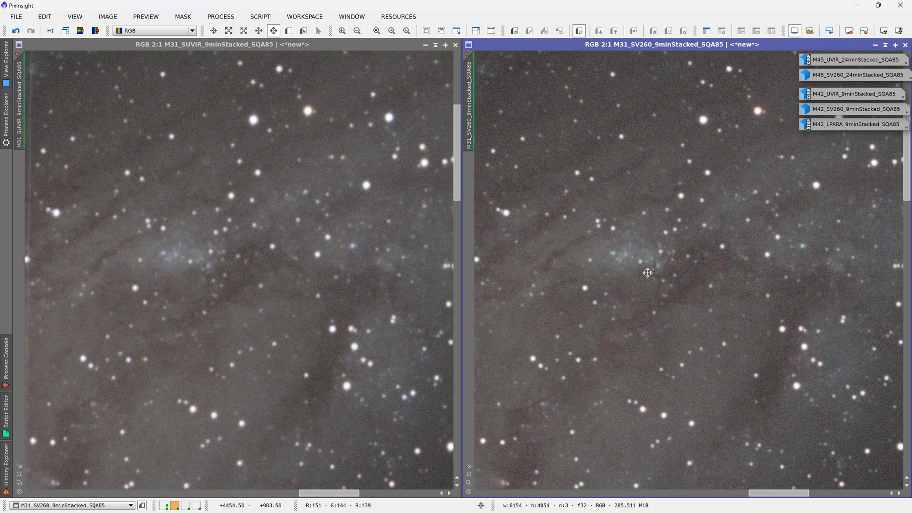
{"action": "left_click_drag", "start_coordinate": [208, 292], "coordinate": [239, 289]}
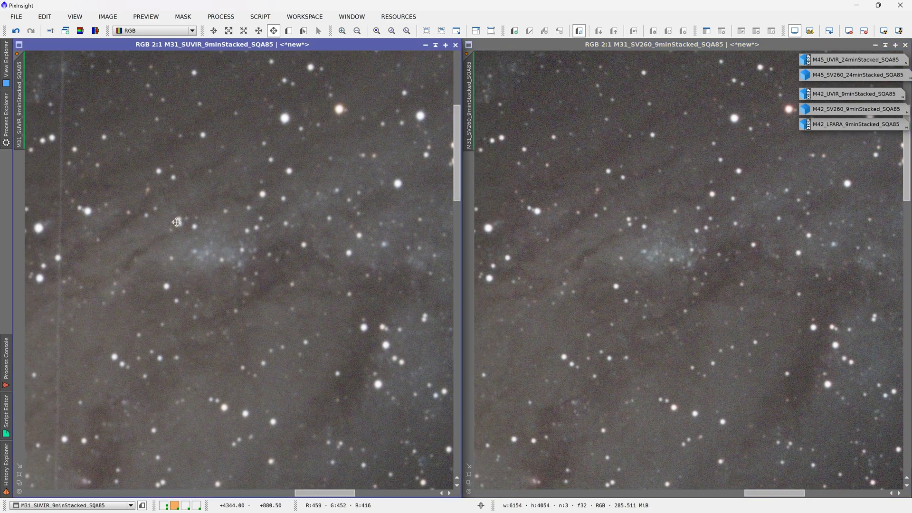
{"action": "left_click_drag", "start_coordinate": [276, 292], "coordinate": [261, 299]}
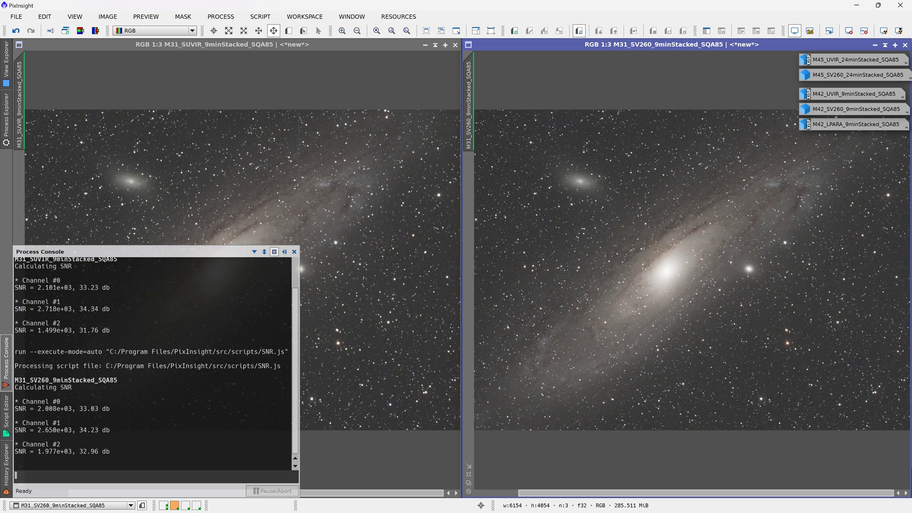
- Scroll the Process Console to read the M31 SNR results, about 33 dB per channel
{"action": "scroll", "coordinate": [152, 361], "scroll_direction": "up", "scroll_amount": 2}
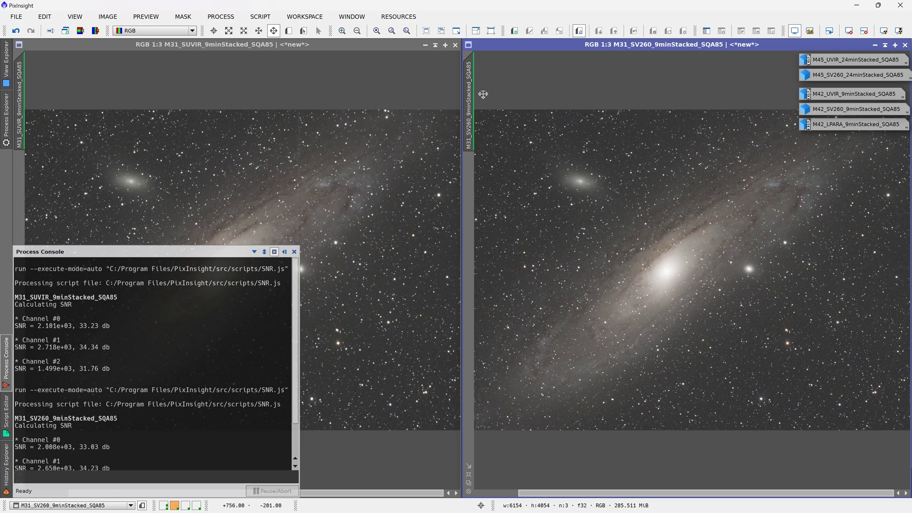
- Iconize both M31 stacks and zoom the M45 SV260 view in on Merope
{"action": "left_click", "coordinate": [424, 47]}
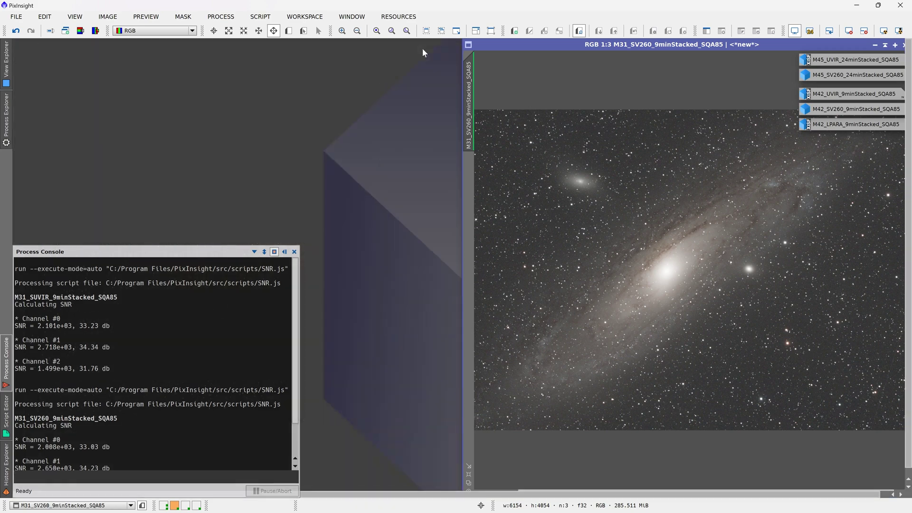
{"action": "left_click", "coordinate": [873, 45]}
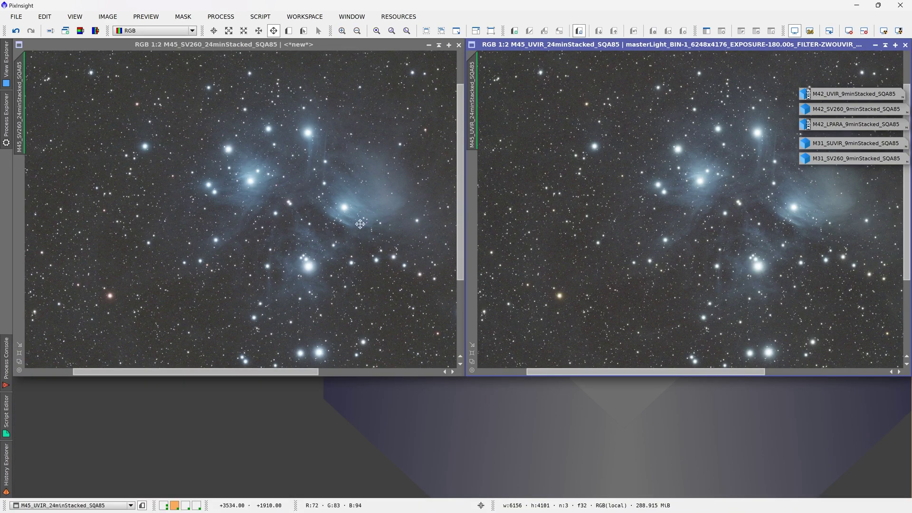
{"action": "left_click_drag", "start_coordinate": [702, 237], "coordinate": [599, 255]}
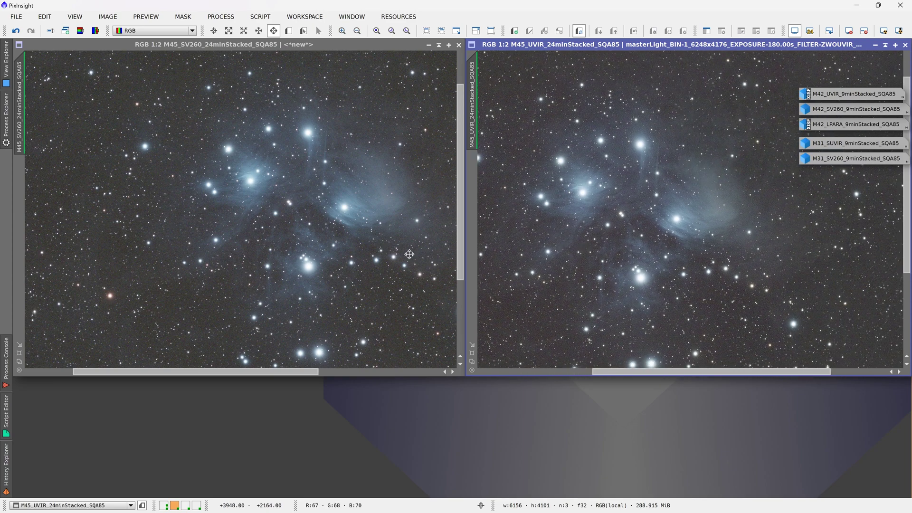
{"action": "left_click", "coordinate": [258, 183]}
{"action": "scroll", "coordinate": [231, 291], "scroll_direction": "up", "scroll_amount": 2}
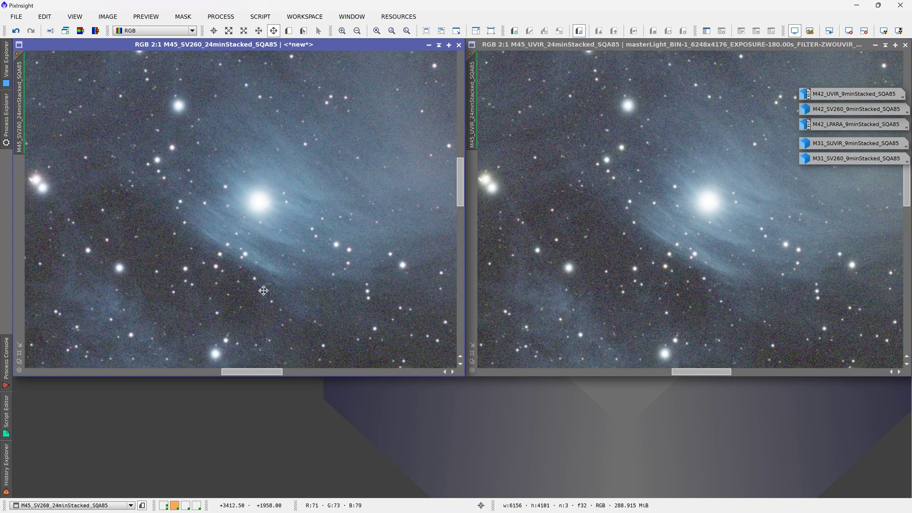
- Pan both linked M45 views around Merope's nebula streaks
{"action": "left_click_drag", "start_coordinate": [641, 235], "coordinate": [620, 252]}
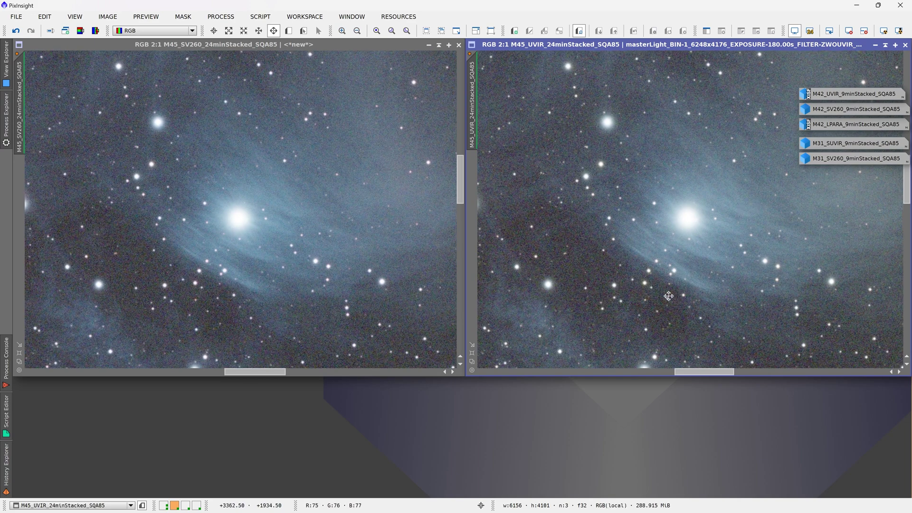
{"action": "left_click_drag", "start_coordinate": [232, 289], "coordinate": [247, 284]}
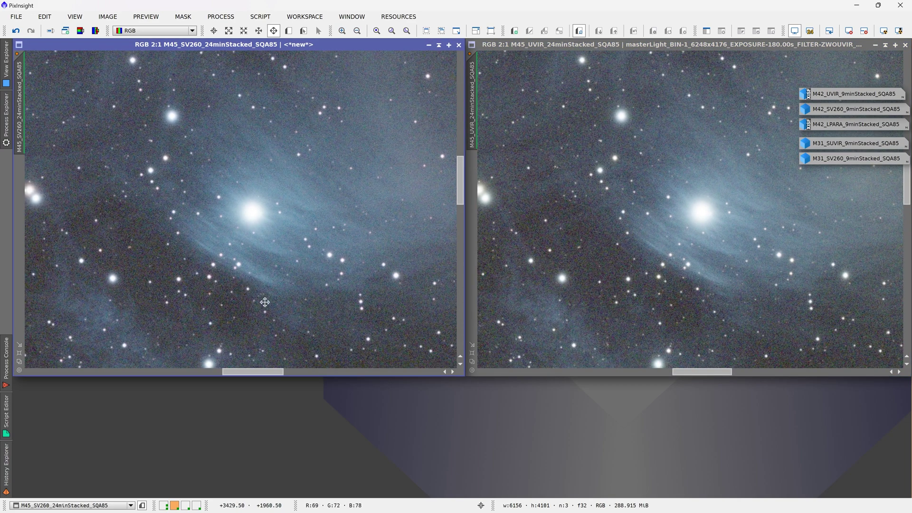
{"action": "left_click_drag", "start_coordinate": [303, 329], "coordinate": [273, 314]}
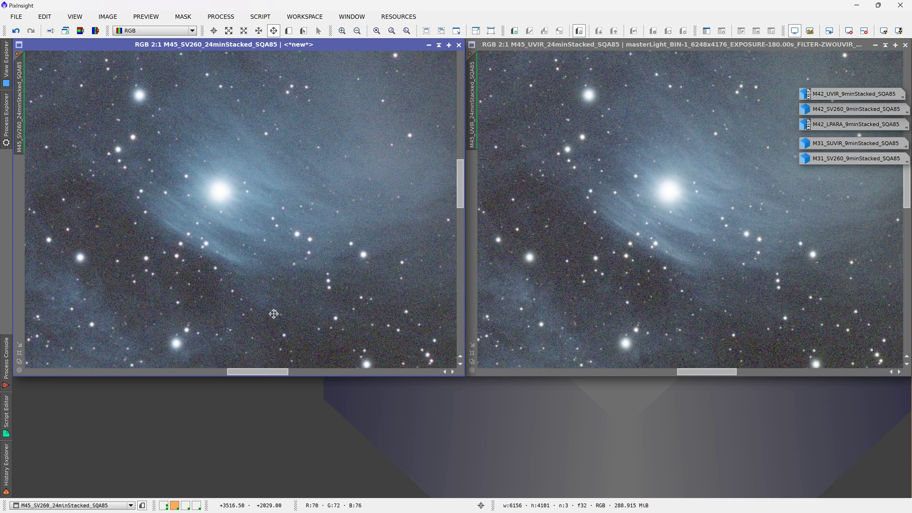
{"action": "left_click", "coordinate": [753, 284]}
{"action": "left_click_drag", "start_coordinate": [652, 259], "coordinate": [648, 304]}
{"action": "left_click", "coordinate": [304, 266]}
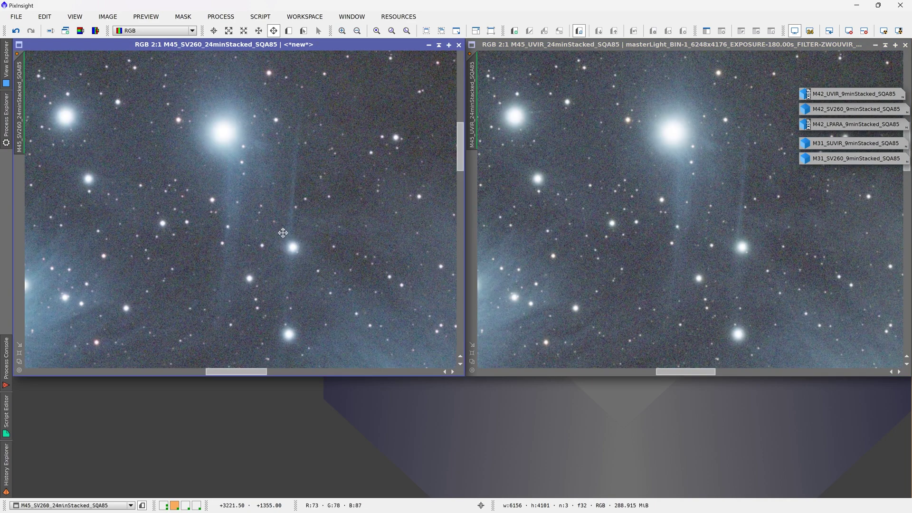
{"action": "left_click_drag", "start_coordinate": [283, 233], "coordinate": [262, 228]}
{"action": "left_click", "coordinate": [700, 192]}
{"action": "left_click_drag", "start_coordinate": [731, 145], "coordinate": [708, 156]}
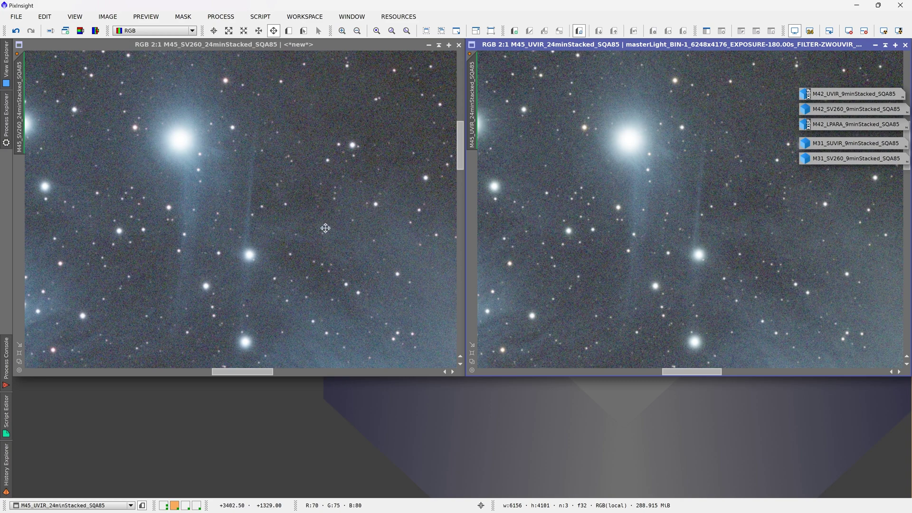
- Pan the linked M45 views across the cluster to the bright blue-haloed central stars
{"action": "left_click_drag", "start_coordinate": [325, 228], "coordinate": [362, 234]}
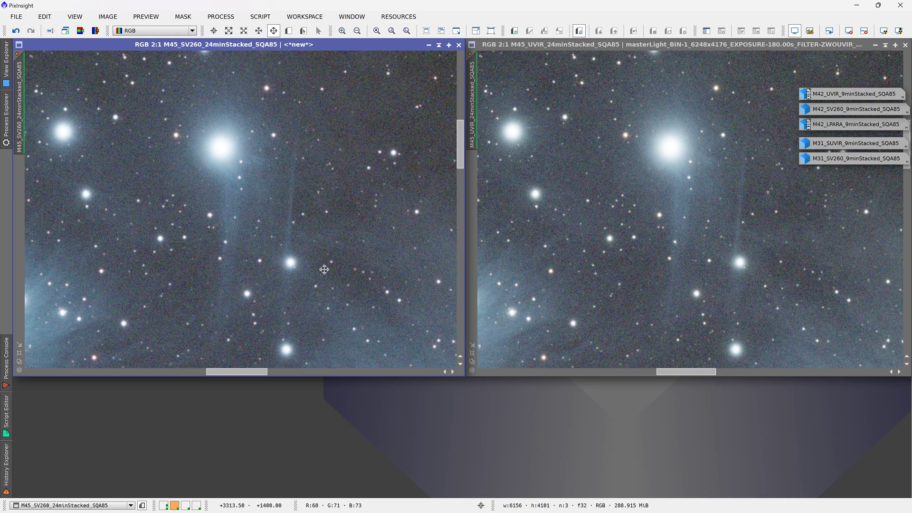
{"action": "left_click_drag", "start_coordinate": [316, 267], "coordinate": [362, 268]}
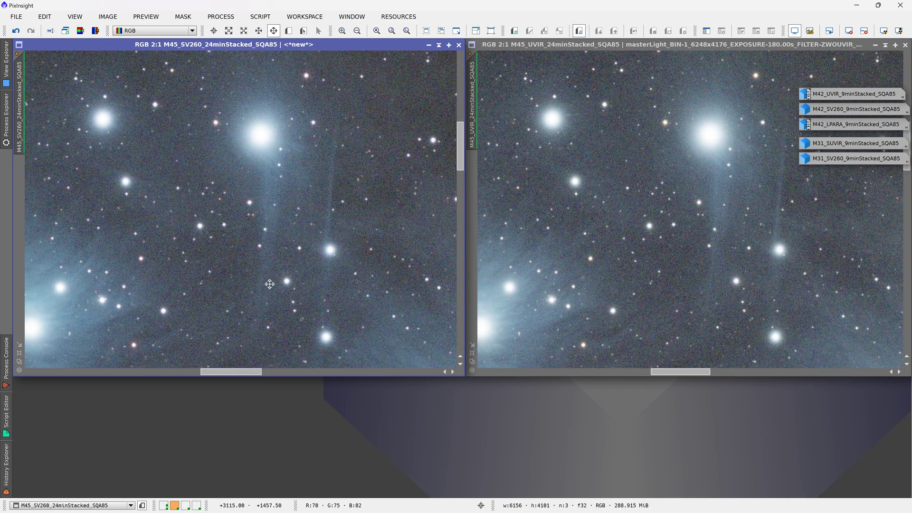
{"action": "left_click_drag", "start_coordinate": [270, 289], "coordinate": [187, 295]}
{"action": "left_click_drag", "start_coordinate": [240, 264], "coordinate": [246, 277]}
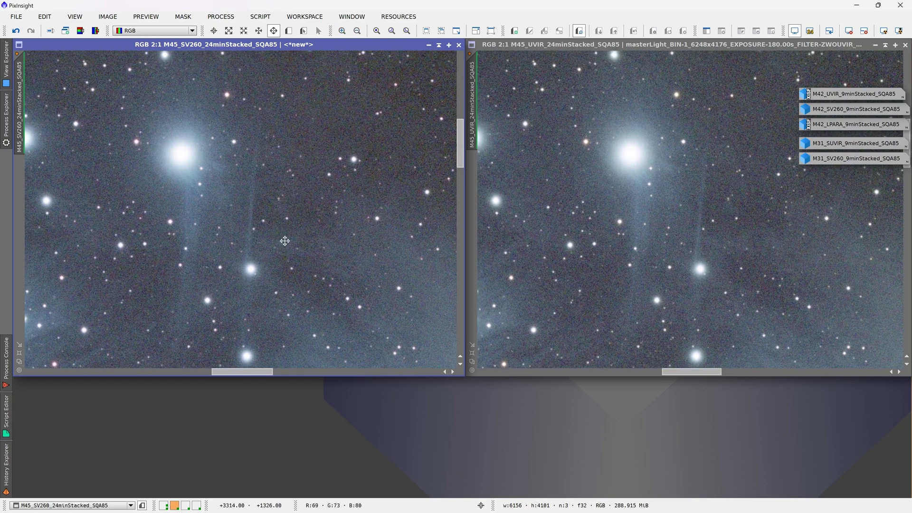
{"action": "left_click_drag", "start_coordinate": [283, 240], "coordinate": [309, 245]}
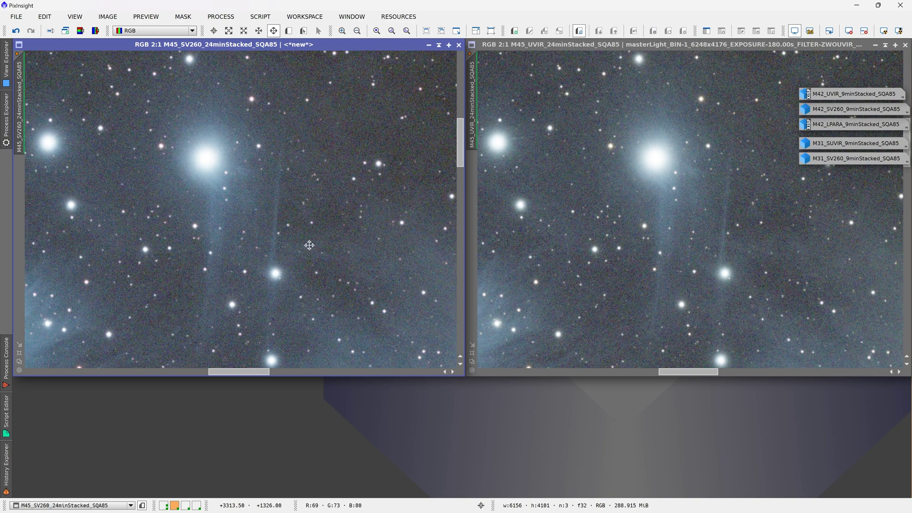
{"action": "left_click_drag", "start_coordinate": [309, 245], "coordinate": [293, 302]}
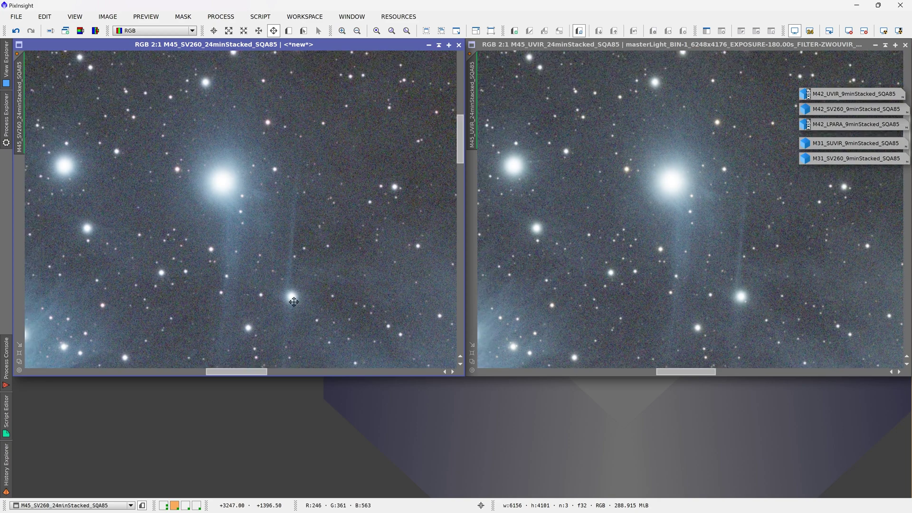
{"action": "left_click_drag", "start_coordinate": [289, 284], "coordinate": [334, 275]}
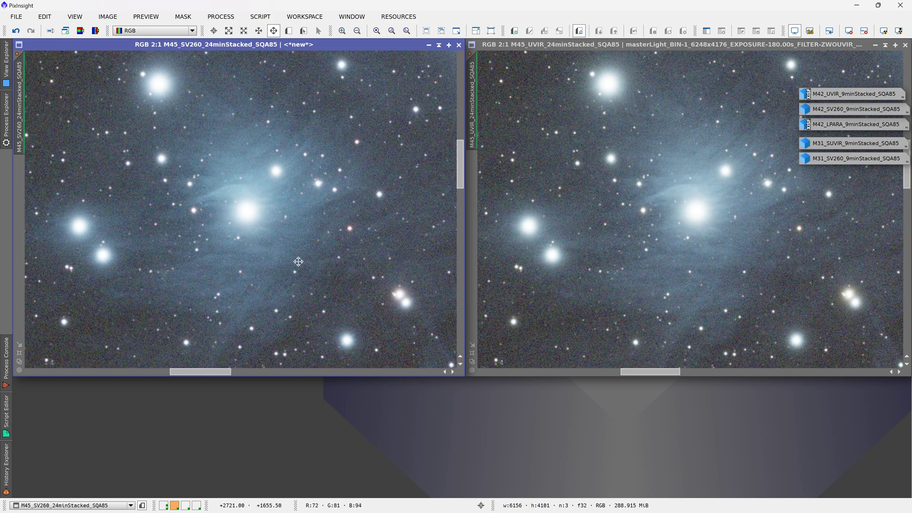
{"action": "left_click_drag", "start_coordinate": [298, 261], "coordinate": [327, 219]}
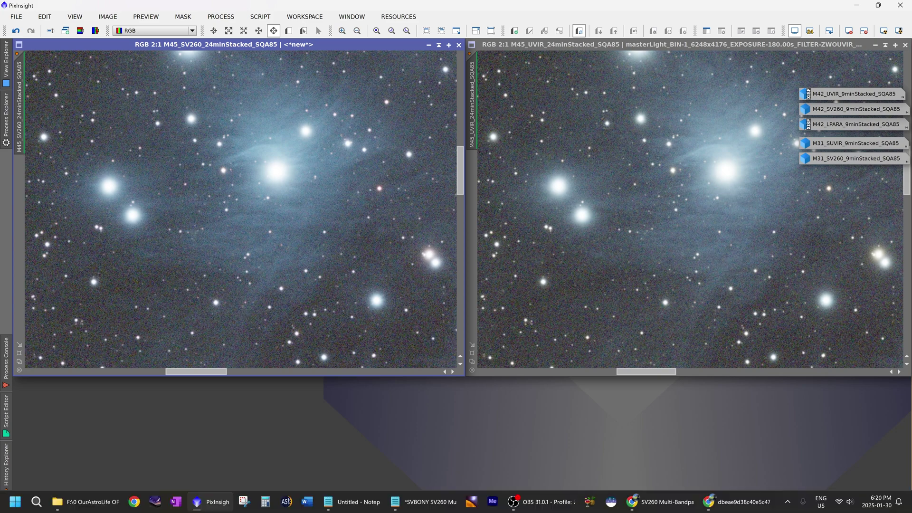
- Show the SVBONY SV260 transmission chart at full size in Chrome
{"action": "left_click", "coordinate": [684, 502]}
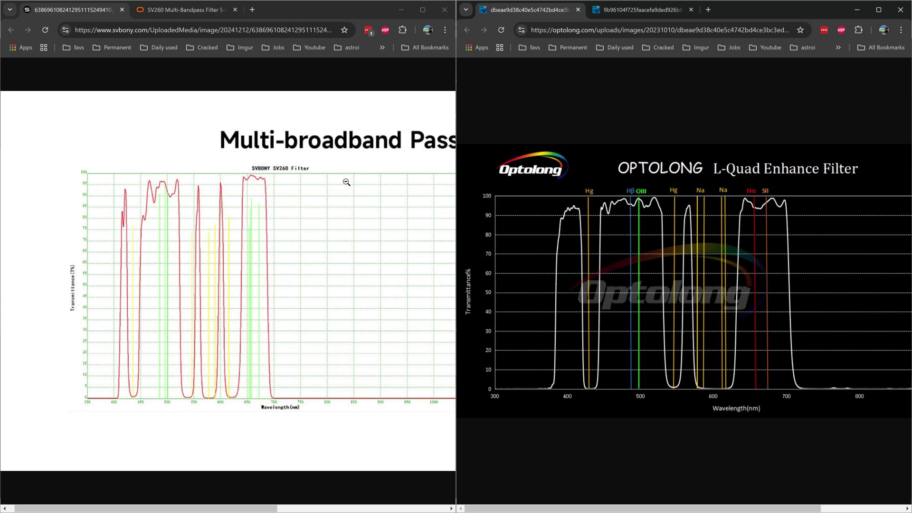
{"action": "left_click", "coordinate": [165, 255]}
{"action": "left_click", "coordinate": [175, 272]}
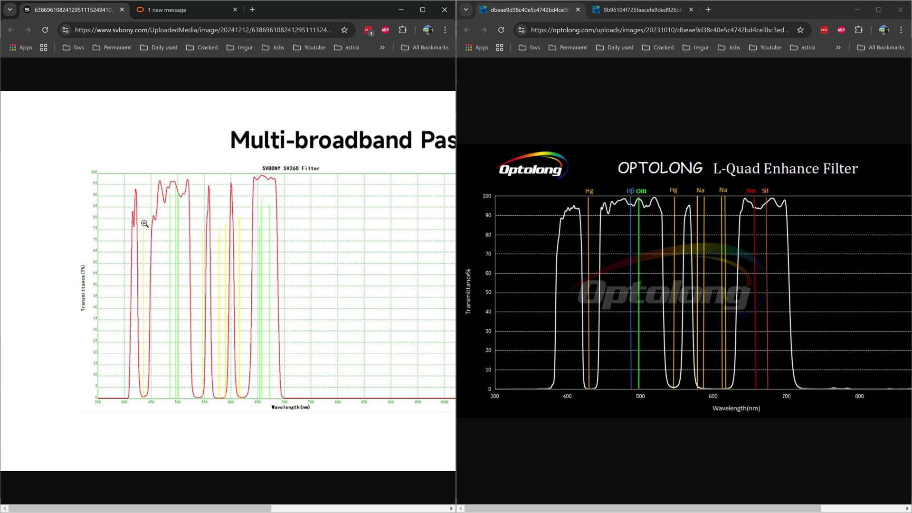
- View the Optolong L-Para filter chart, then return to the M45 comparison
{"action": "left_click", "coordinate": [598, 14]}
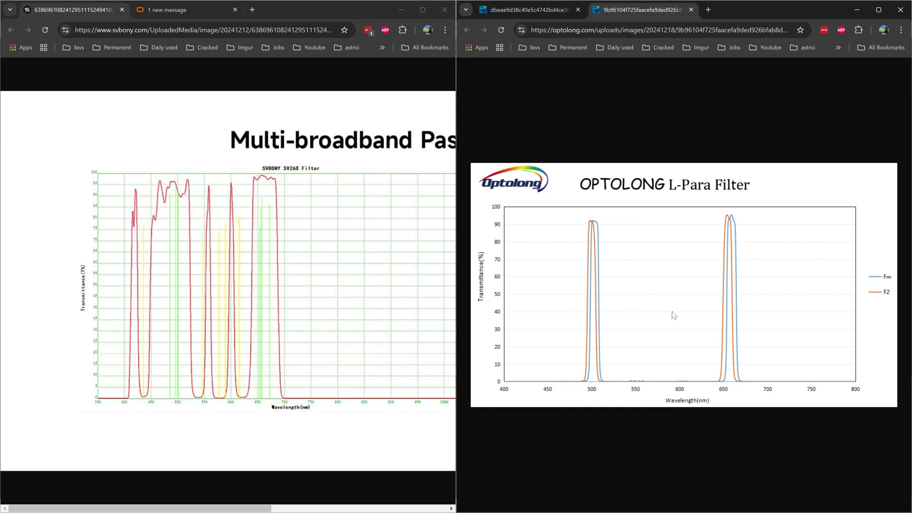
{"action": "mouse_move", "coordinate": [660, 506]}
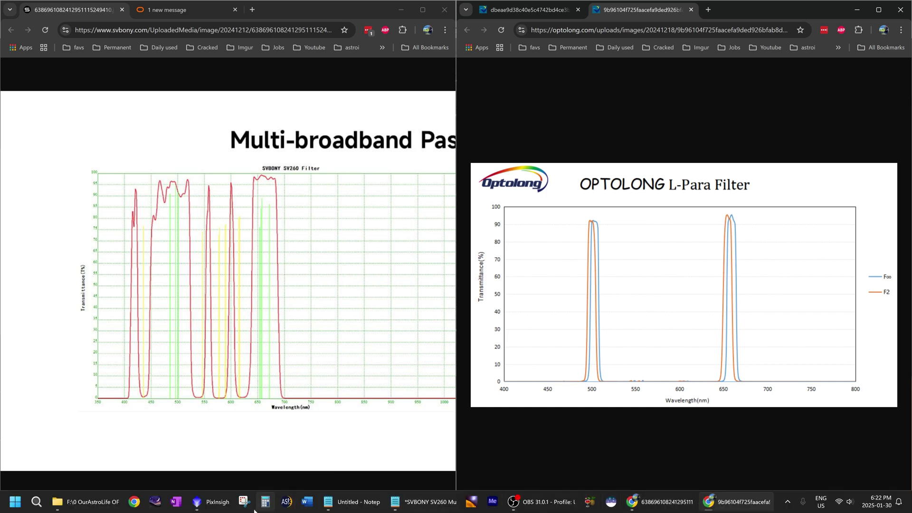
{"action": "left_click", "coordinate": [211, 501]}
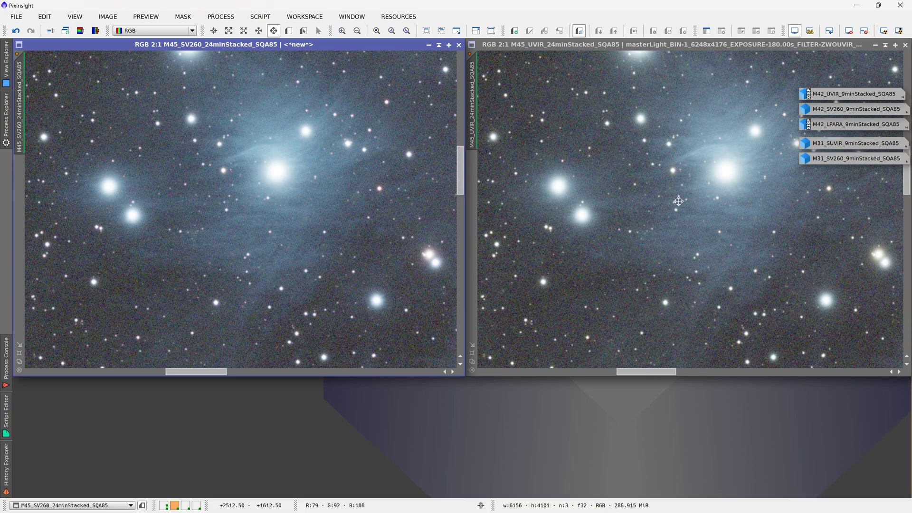
- Zoom the linked Pleiades views out and back in, shifting them onto the nebulosity
{"action": "scroll", "coordinate": [321, 216], "scroll_direction": "down", "scroll_amount": 1}
{"action": "scroll", "coordinate": [250, 236], "scroll_direction": "down", "scroll_amount": 1}
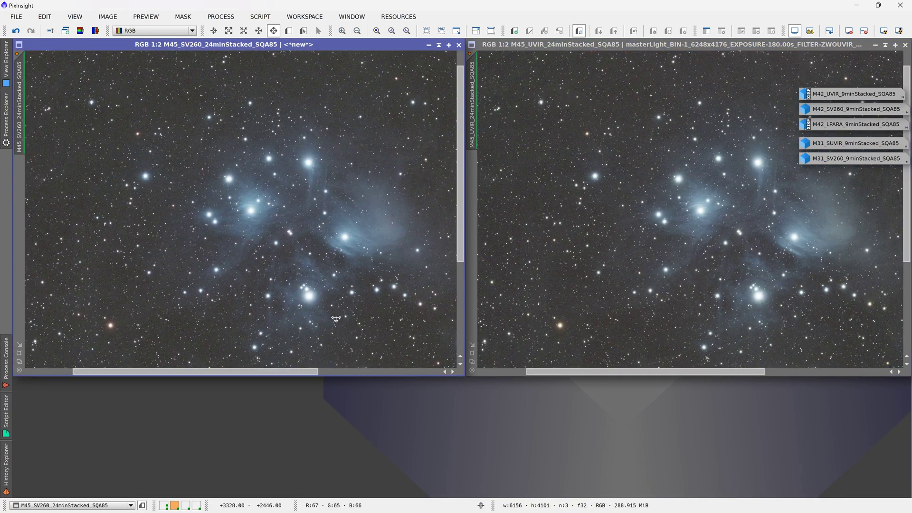
{"action": "left_click_drag", "start_coordinate": [316, 254], "coordinate": [277, 215]}
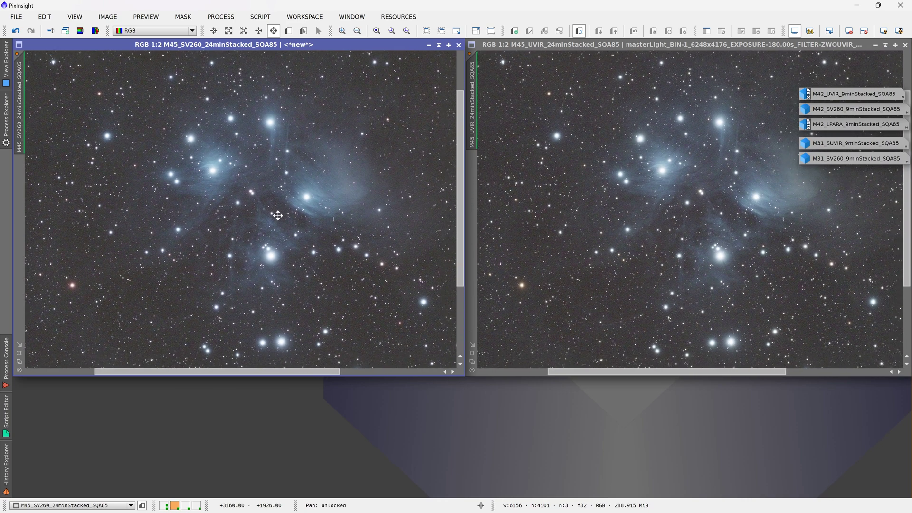
{"action": "scroll", "coordinate": [277, 215], "scroll_direction": "up", "scroll_amount": 1}
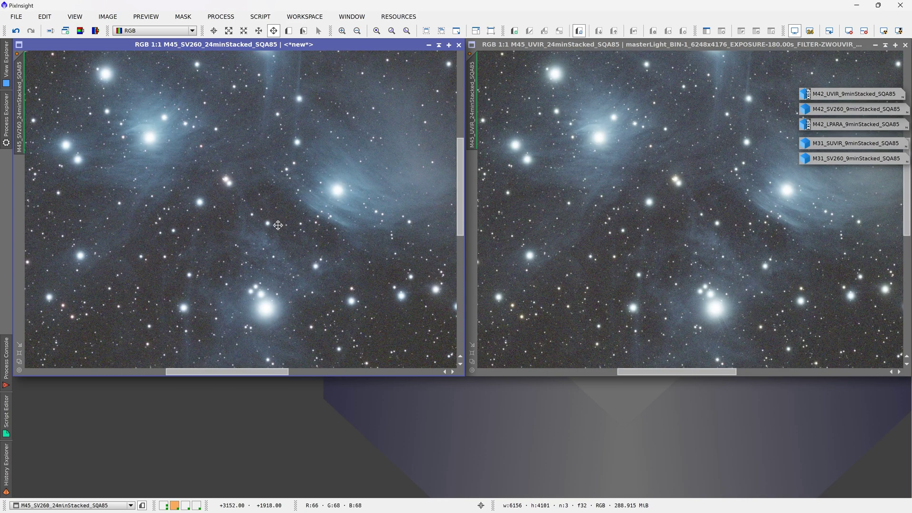
{"action": "left_click_drag", "start_coordinate": [278, 225], "coordinate": [285, 254]}
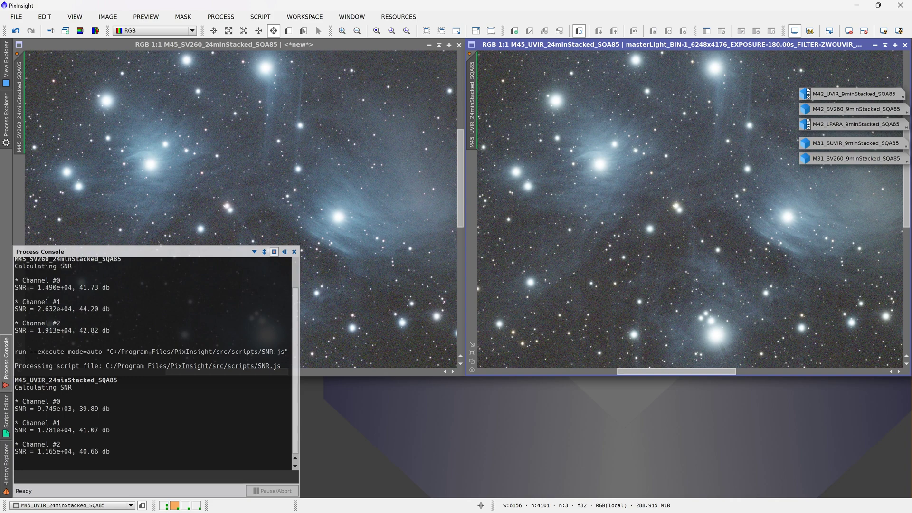
- Hide the SNR results, survey the Pleiades nebulosity, and open the bright-star halo workspace
{"action": "left_click", "coordinate": [280, 258]}
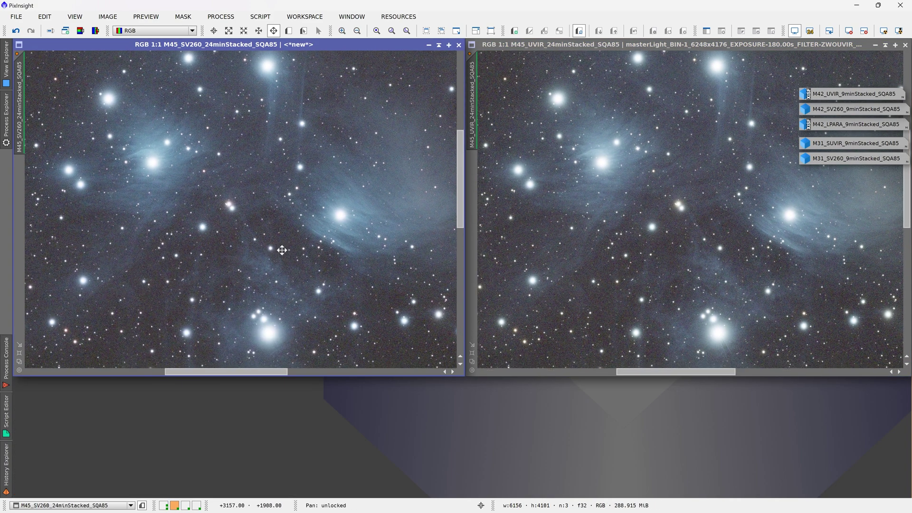
{"action": "left_click_drag", "start_coordinate": [281, 250], "coordinate": [281, 246]}
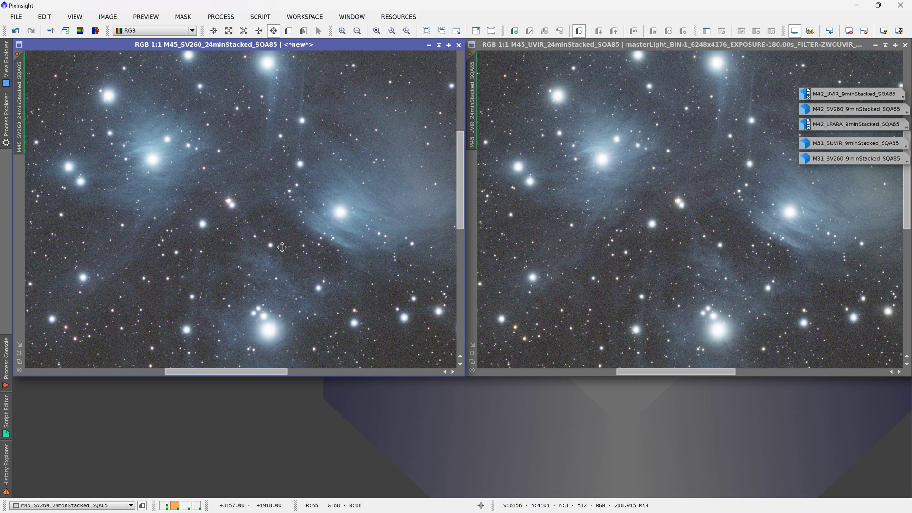
{"action": "left_click_drag", "start_coordinate": [281, 247], "coordinate": [274, 247]}
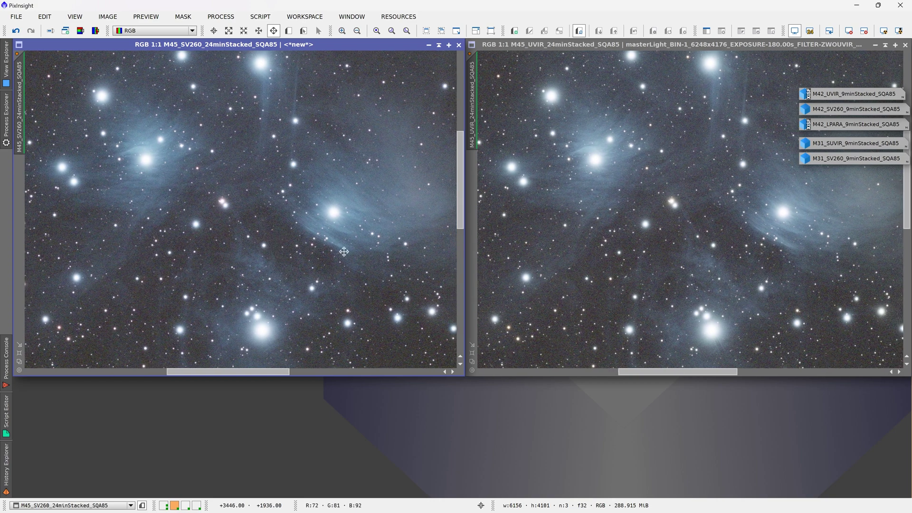
{"action": "left_click_drag", "start_coordinate": [343, 248], "coordinate": [349, 249]}
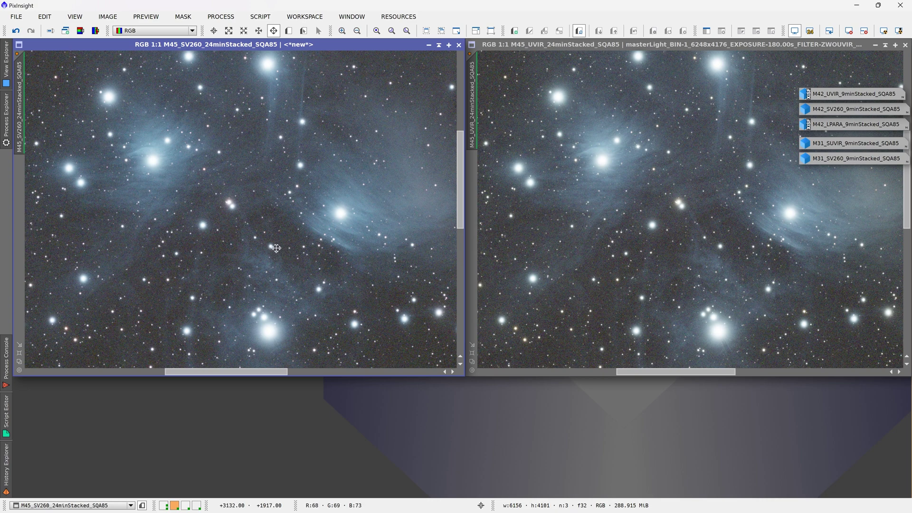
{"action": "left_click_drag", "start_coordinate": [331, 332], "coordinate": [363, 325]}
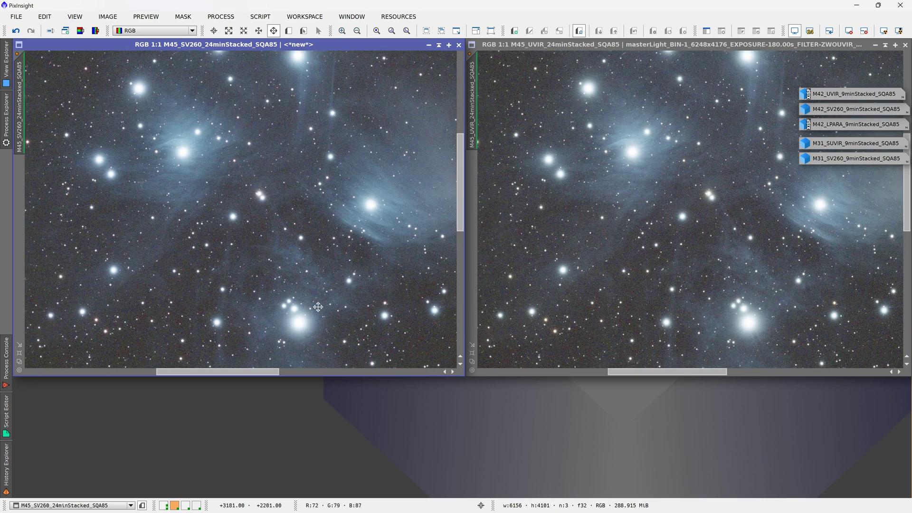
{"action": "left_click_drag", "start_coordinate": [372, 206], "coordinate": [380, 232]}
{"action": "left_click_drag", "start_coordinate": [293, 251], "coordinate": [257, 247]}
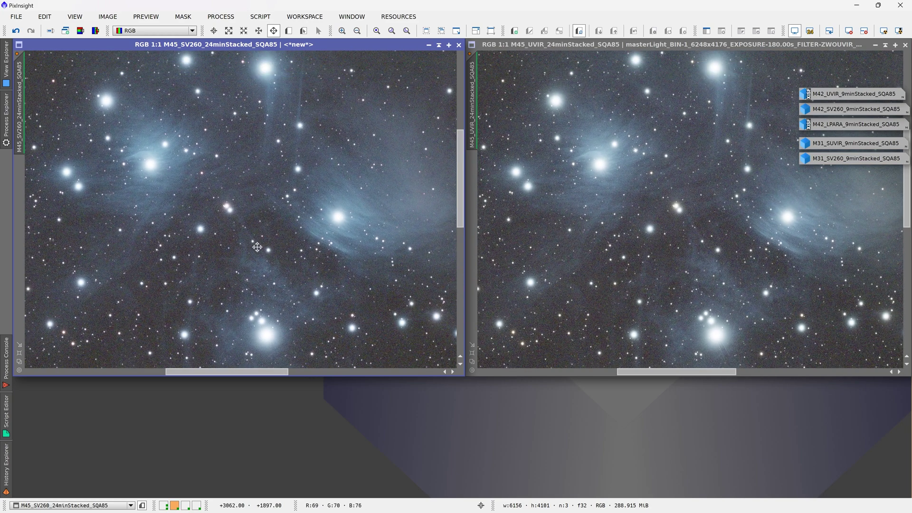
{"action": "left_click", "coordinate": [164, 506]}
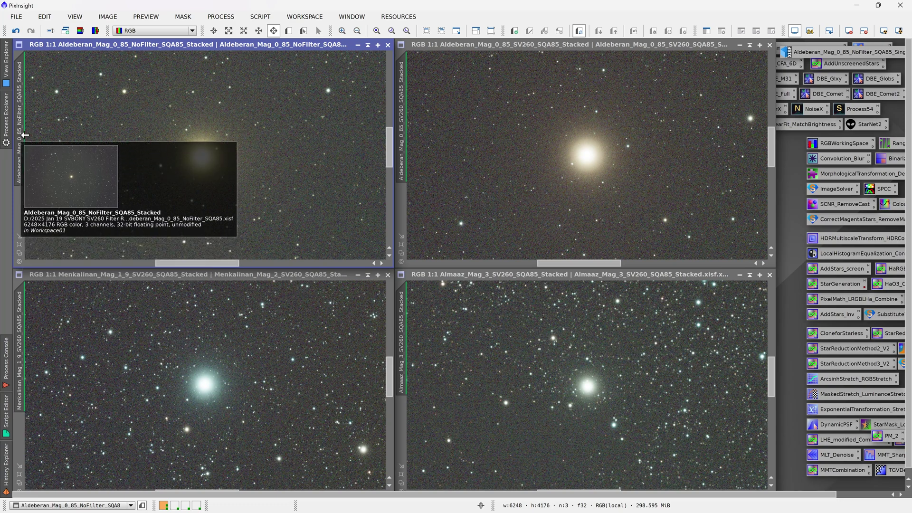
- Magnify and centre the no-filter Aldebaran star, then return that view to 1:1
{"action": "mouse_move", "coordinate": [28, 176]}
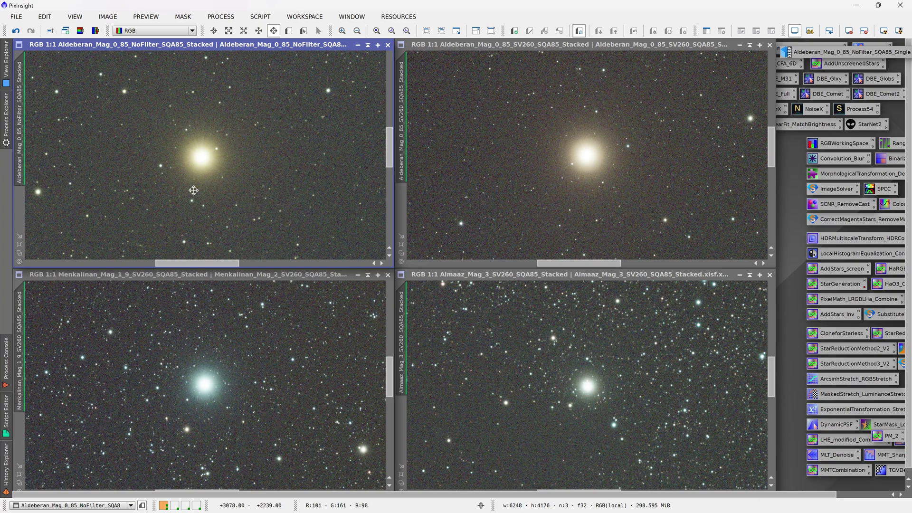
{"action": "scroll", "coordinate": [197, 161], "scroll_direction": "up", "scroll_amount": 1}
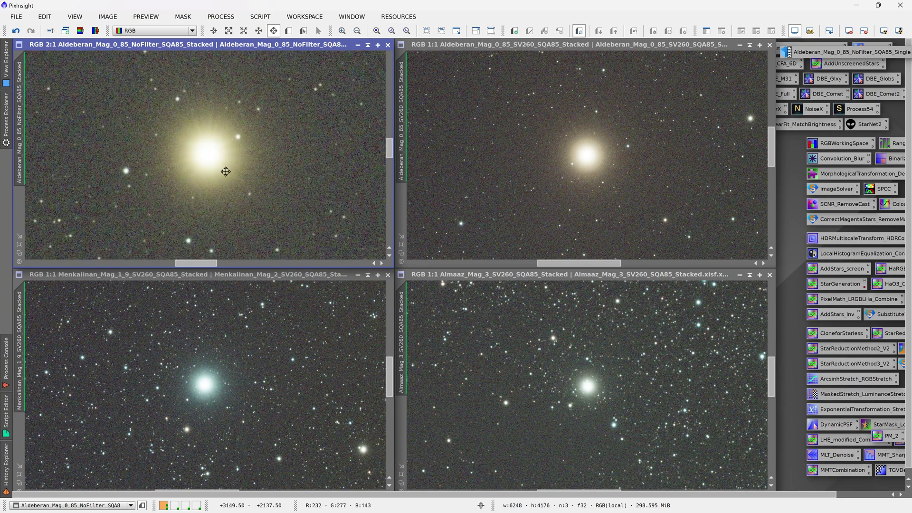
{"action": "mouse_move", "coordinate": [225, 171]}
{"action": "left_mouse_down"}
{"action": "mouse_move", "coordinate": [234, 171]}
{"action": "mouse_move", "coordinate": [226, 167]}
{"action": "left_mouse_up"}
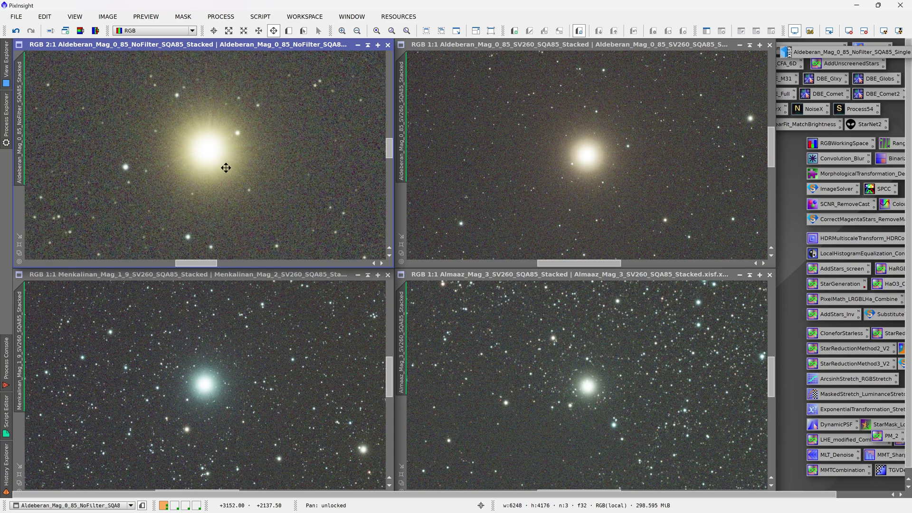
{"action": "scroll", "coordinate": [246, 190], "scroll_direction": "down", "scroll_amount": 1}
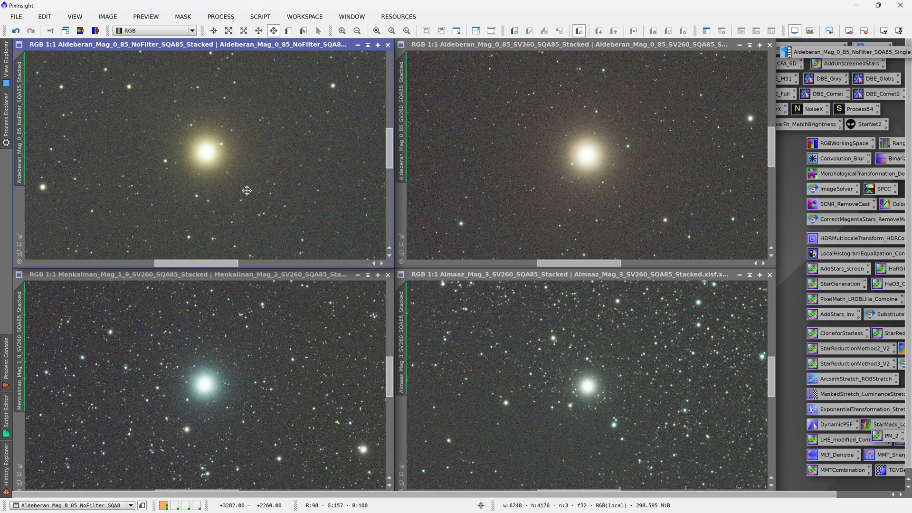
{"action": "scroll", "coordinate": [197, 150], "scroll_direction": "up", "scroll_amount": 1}
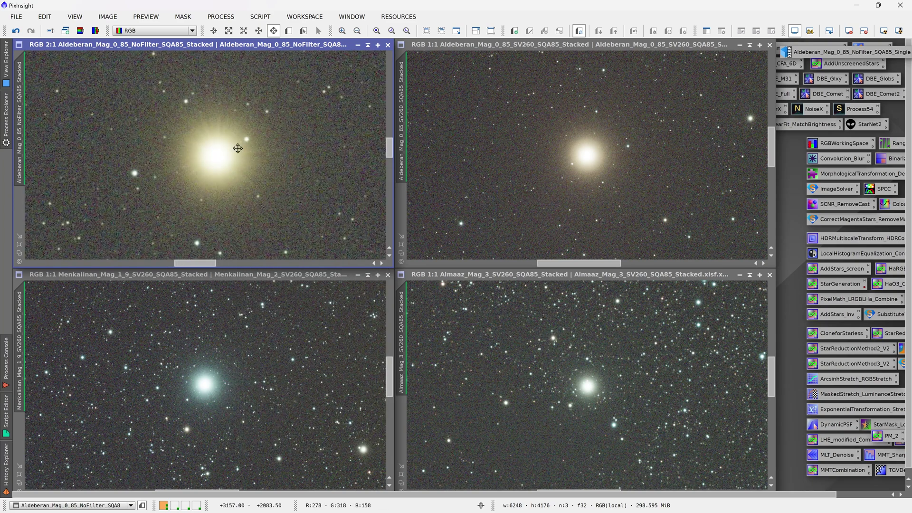
{"action": "left_click_drag", "start_coordinate": [250, 183], "coordinate": [264, 198]}
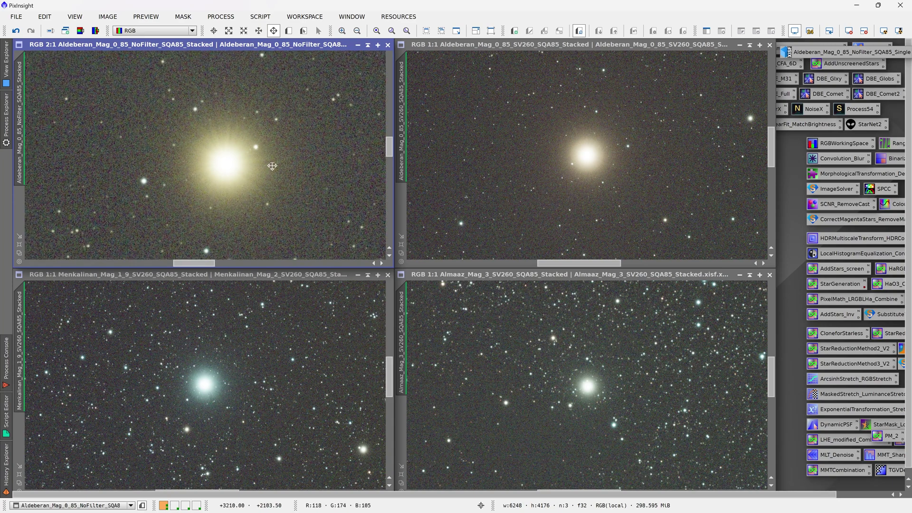
{"action": "left_click_drag", "start_coordinate": [247, 210], "coordinate": [237, 206]}
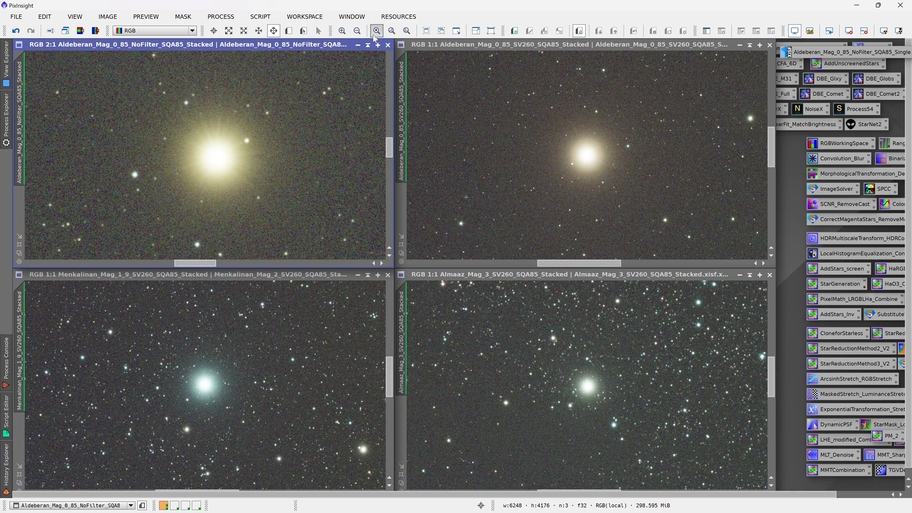
{"action": "left_click", "coordinate": [376, 31]}
- Magnify and centre the SV260 Aldebaran star, then minimize the no-filter view to reveal Capella
{"action": "left_click", "coordinate": [502, 147]}
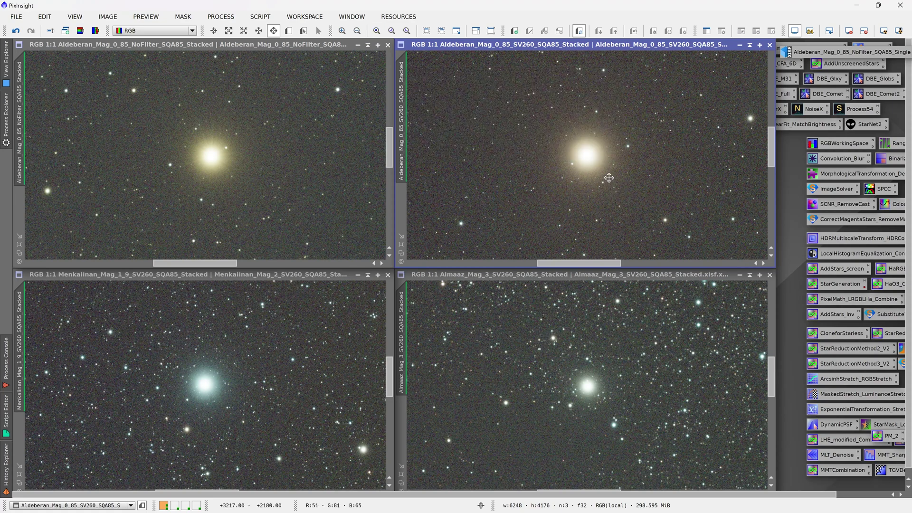
{"action": "scroll", "coordinate": [592, 146], "scroll_direction": "up", "scroll_amount": 1}
{"action": "scroll", "coordinate": [196, 166], "scroll_direction": "up", "scroll_amount": 1}
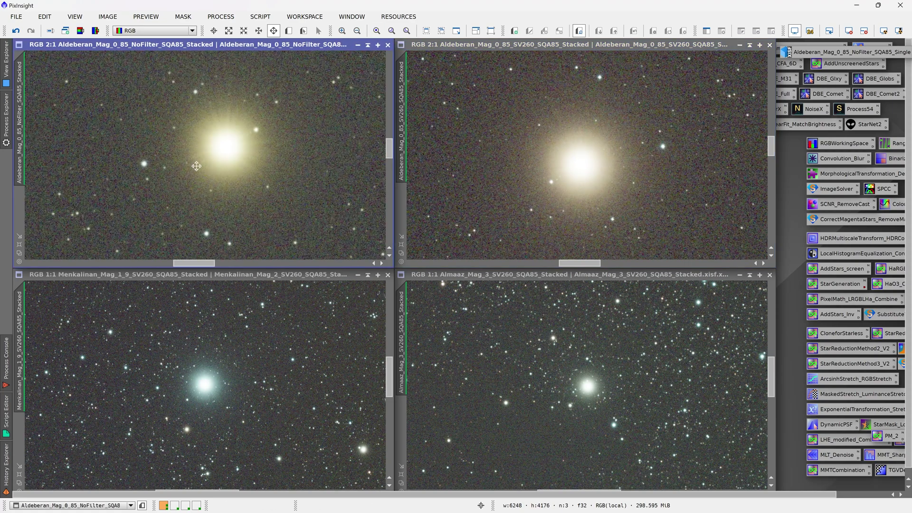
{"action": "left_click_drag", "start_coordinate": [533, 183], "coordinate": [525, 171]}
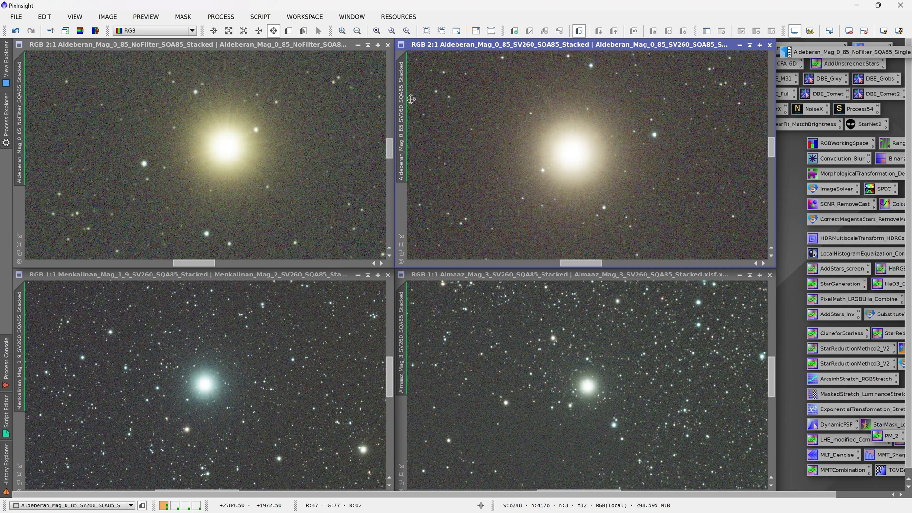
{"action": "left_click", "coordinate": [358, 45]}
- Zoom into Capella and toggle its screen stretch off and back on
{"action": "left_click", "coordinate": [189, 160]}
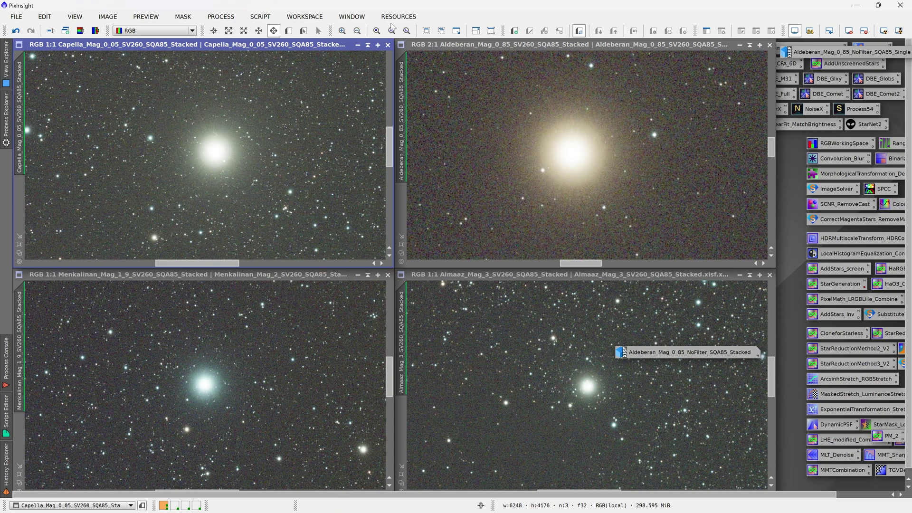
{"action": "scroll", "coordinate": [198, 143], "scroll_direction": "up", "scroll_amount": 1}
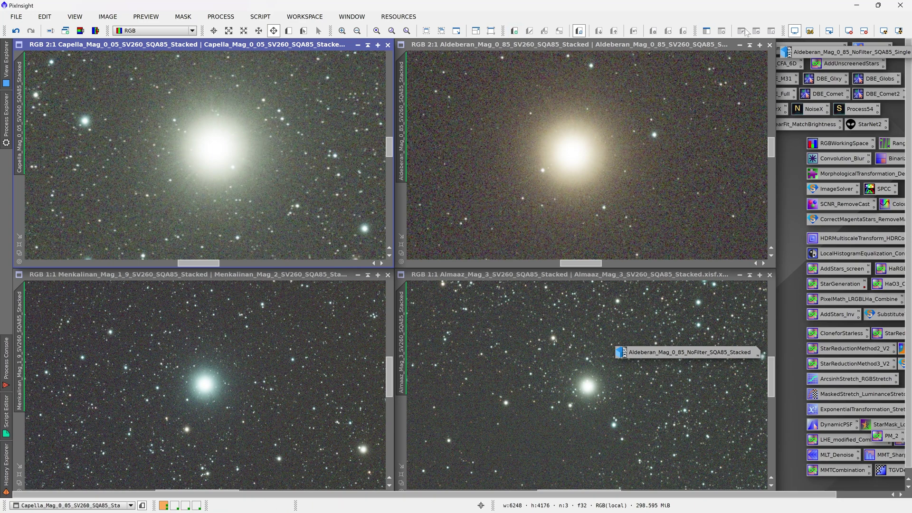
{"action": "left_click", "coordinate": [798, 32]}
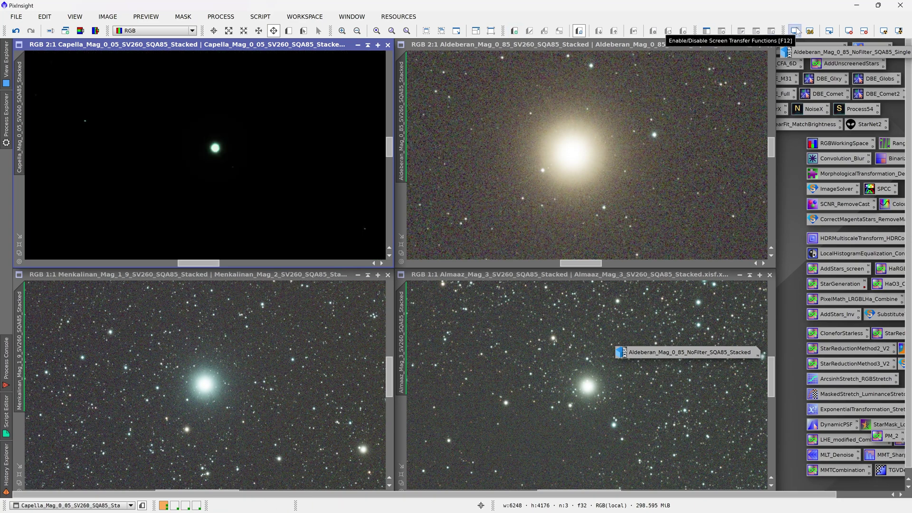
{"action": "left_click", "coordinate": [798, 31]}
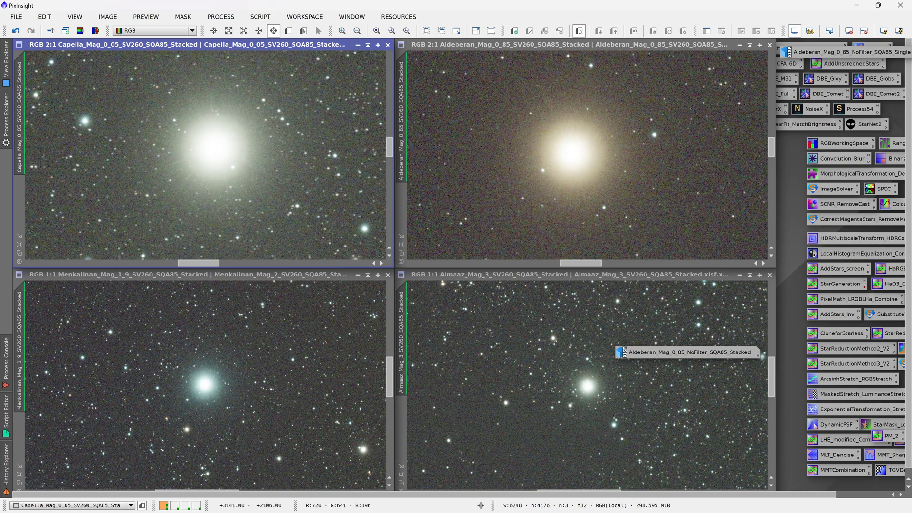
- Recentre the Almaaz star and zoom the Aldebaran, Menkalinan and Almaaz views out to 1:5
{"action": "left_click", "coordinate": [665, 163]}
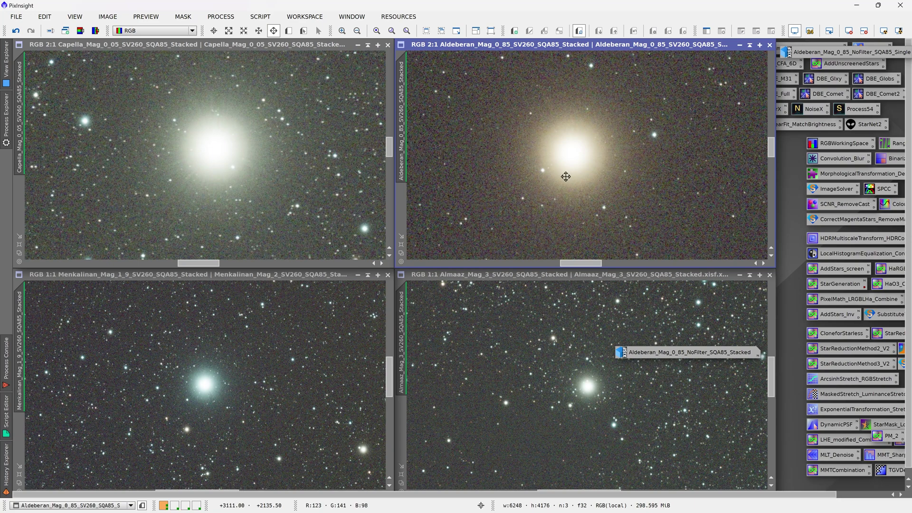
{"action": "left_click", "coordinate": [212, 418]}
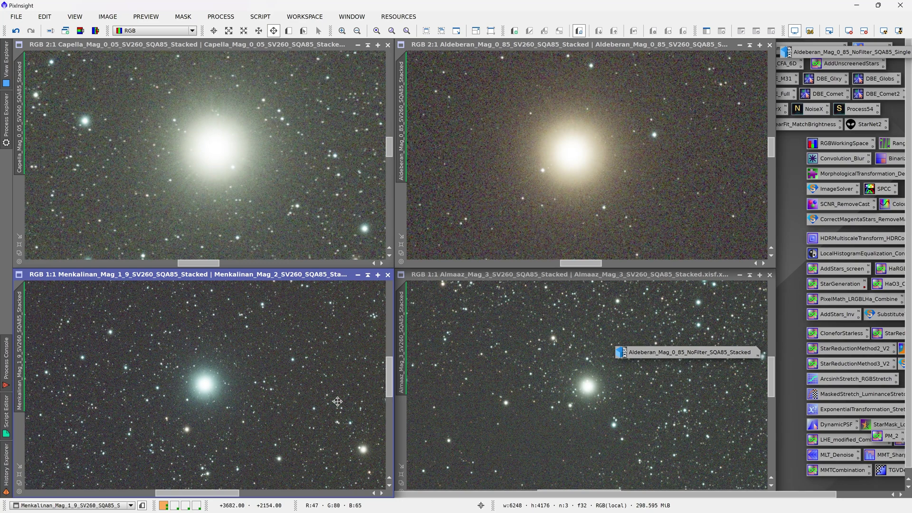
{"action": "left_click", "coordinate": [615, 392]}
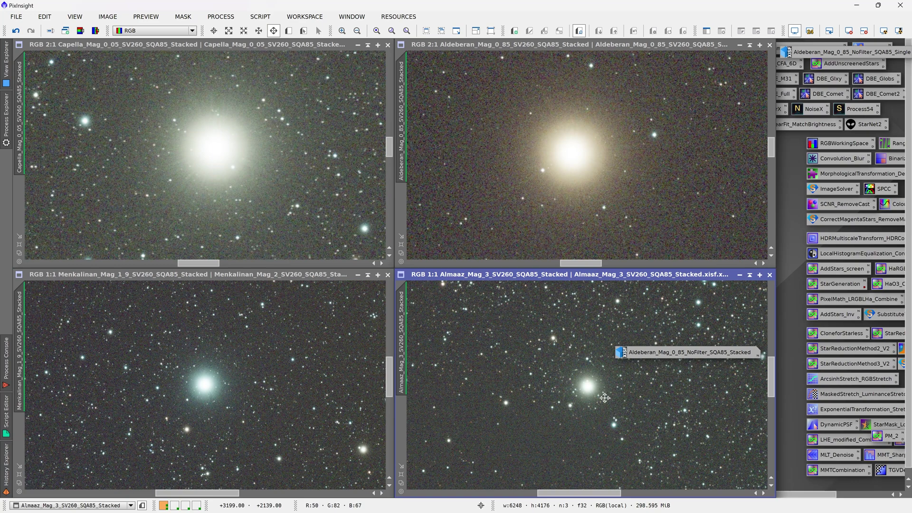
{"action": "left_click_drag", "start_coordinate": [604, 397], "coordinate": [587, 378]}
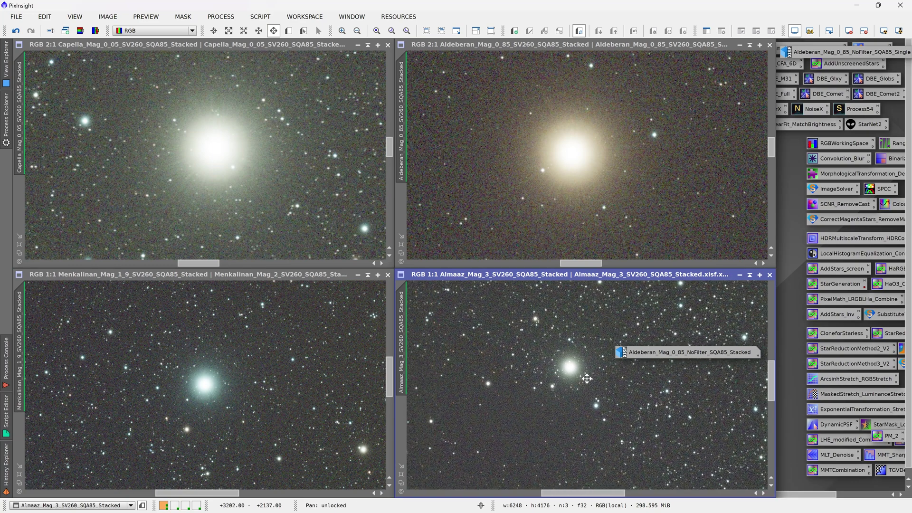
{"action": "scroll", "coordinate": [587, 378], "scroll_direction": "up", "scroll_amount": 1}
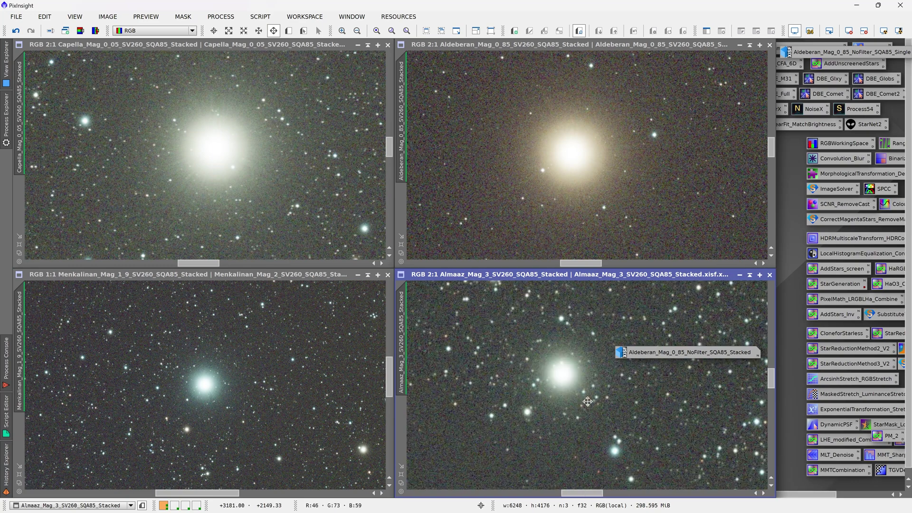
{"action": "scroll", "coordinate": [588, 401], "scroll_direction": "down", "scroll_amount": 1}
{"action": "mouse_move", "coordinate": [588, 399]}
{"action": "left_mouse_down"}
{"action": "mouse_move", "coordinate": [589, 388]}
{"action": "mouse_move", "coordinate": [590, 402]}
{"action": "left_mouse_up"}
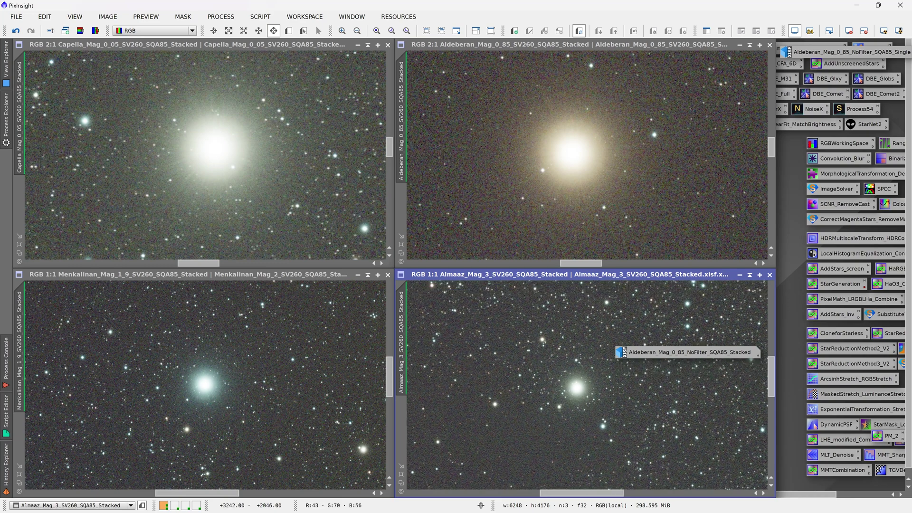
{"action": "scroll", "coordinate": [576, 395], "scroll_direction": "down", "scroll_amount": 4}
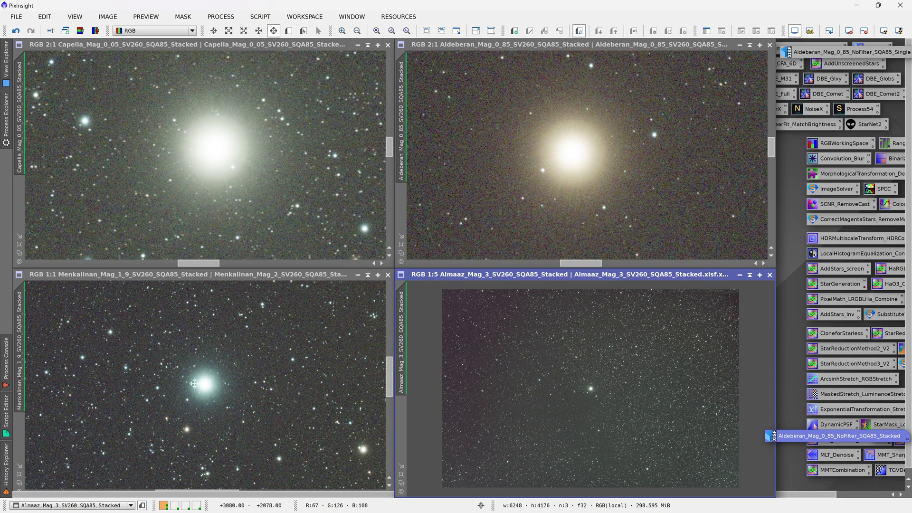
{"action": "scroll", "coordinate": [195, 389], "scroll_direction": "down", "scroll_amount": 3}
{"action": "scroll", "coordinate": [195, 389], "scroll_direction": "down", "scroll_amount": 1}
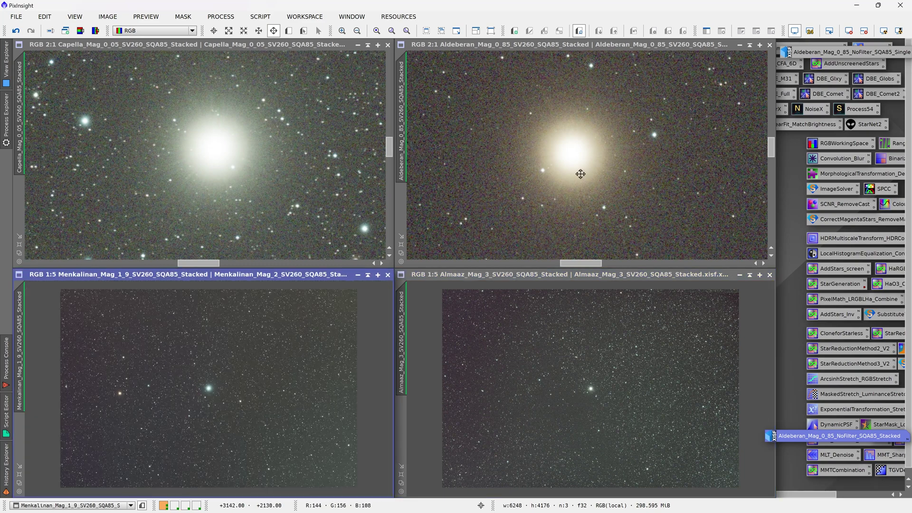
{"action": "scroll", "coordinate": [580, 174], "scroll_direction": "down", "scroll_amount": 3}
{"action": "scroll", "coordinate": [570, 184], "scroll_direction": "down", "scroll_amount": 2}
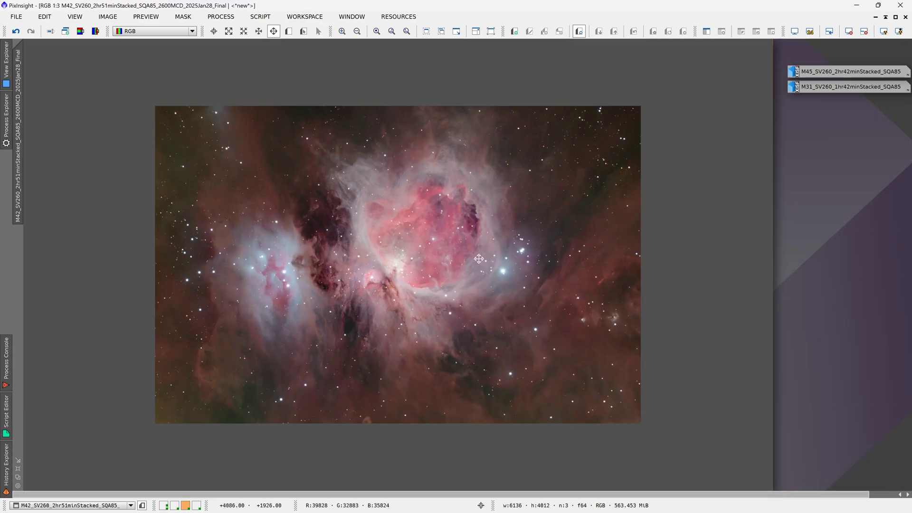
- Zoom the final M42 image to 1:1 and pan across the nebula
{"action": "scroll", "coordinate": [478, 259], "scroll_direction": "up", "scroll_amount": 4}
{"action": "scroll", "coordinate": [478, 259], "scroll_direction": "up", "scroll_amount": 1}
{"action": "left_click_drag", "start_coordinate": [509, 280], "coordinate": [358, 310]}
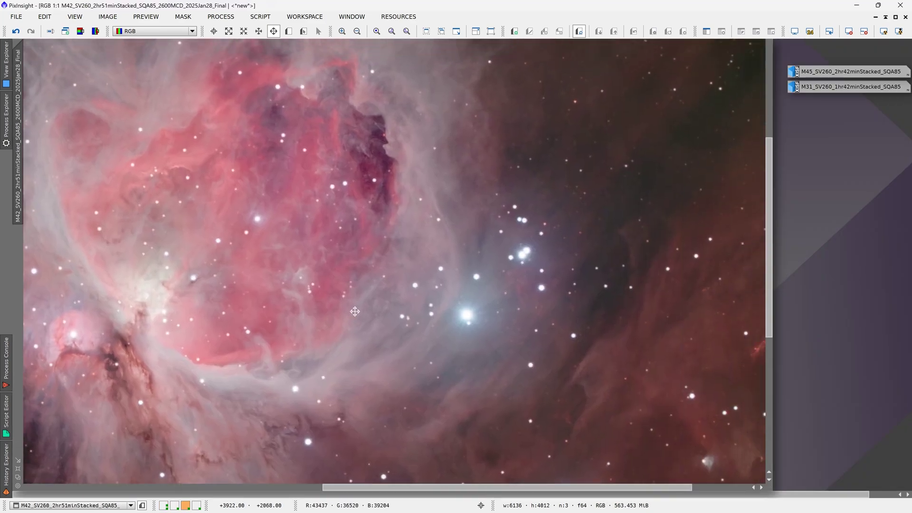
{"action": "scroll", "coordinate": [358, 310], "scroll_direction": "down", "scroll_amount": 1}
{"action": "scroll", "coordinate": [359, 310], "scroll_direction": "up", "scroll_amount": 1}
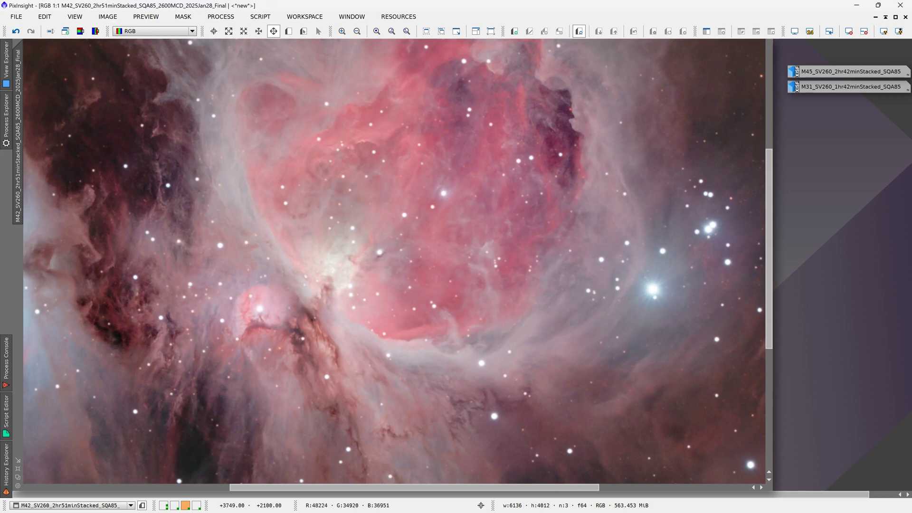
{"action": "left_click_drag", "start_coordinate": [359, 311], "coordinate": [235, 292]}
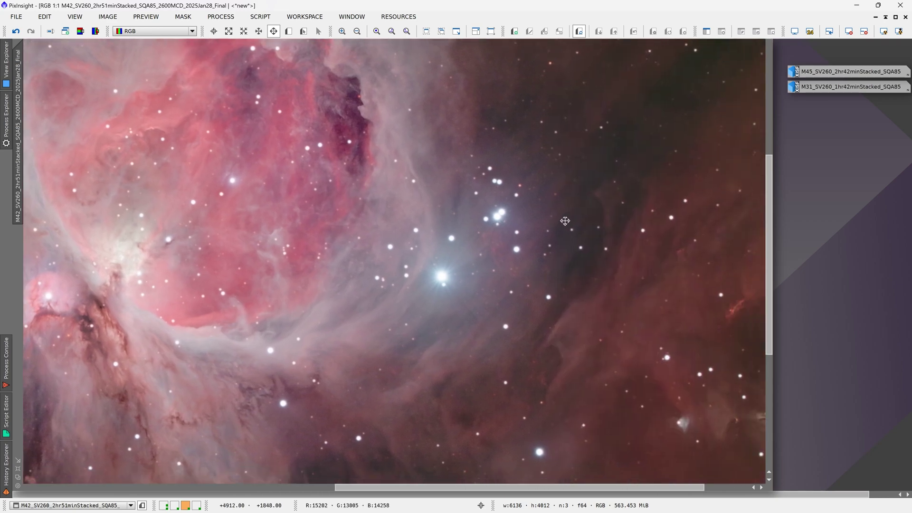
- Inspect M42's stars and pink and bluish nebulosity, then open the M31 image window
{"action": "left_click_drag", "start_coordinate": [563, 219], "coordinate": [554, 198]}
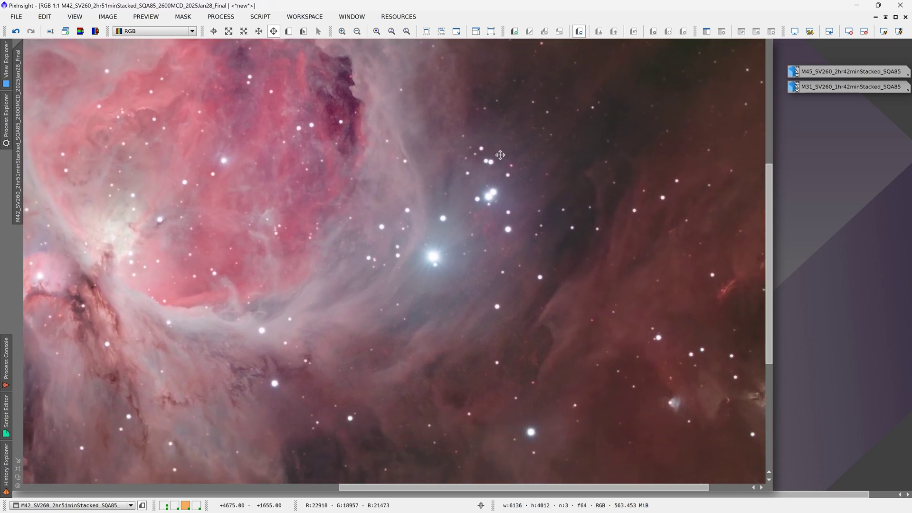
{"action": "left_click_drag", "start_coordinate": [255, 280], "coordinate": [242, 301]}
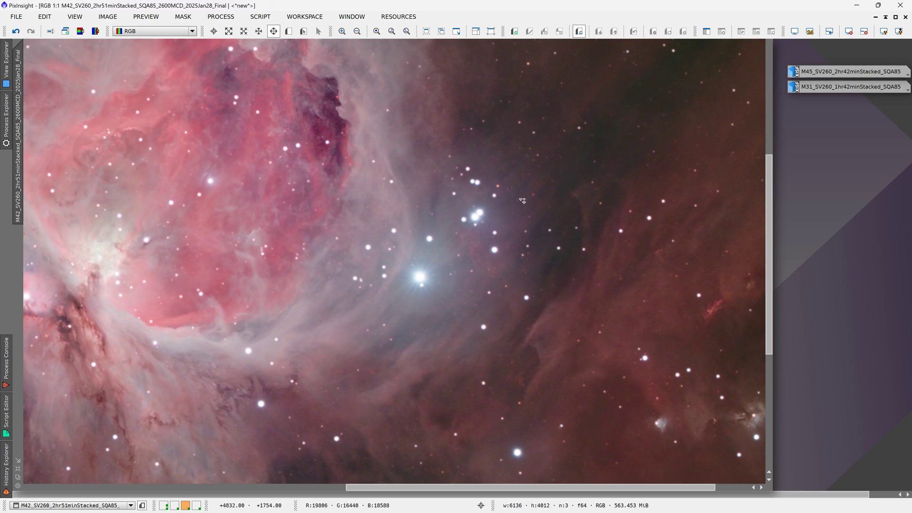
{"action": "left_click_drag", "start_coordinate": [403, 308], "coordinate": [336, 175]}
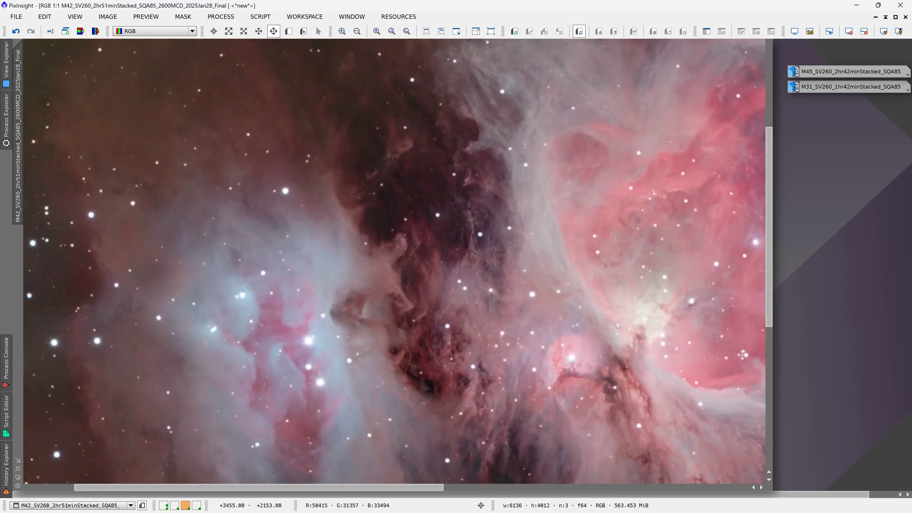
{"action": "left_click_drag", "start_coordinate": [333, 305], "coordinate": [423, 324]}
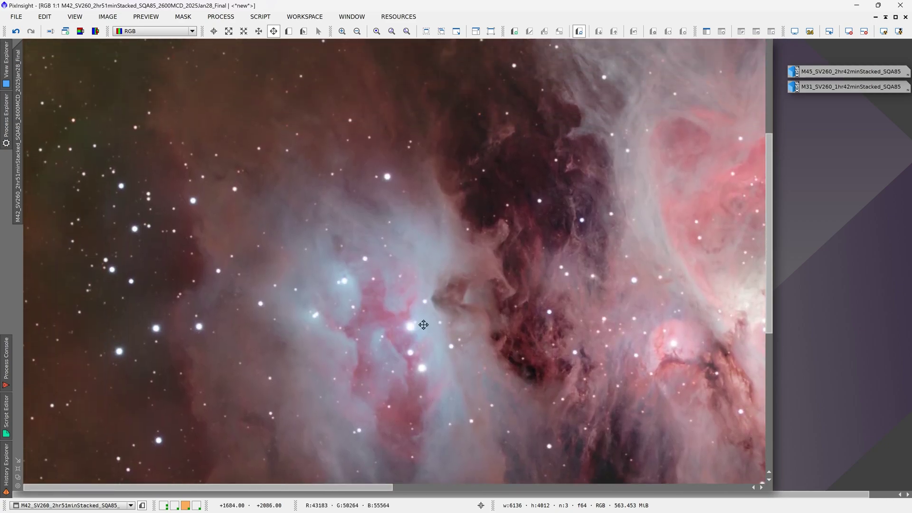
{"action": "left_click_drag", "start_coordinate": [361, 333], "coordinate": [342, 262]}
{"action": "left_click_drag", "start_coordinate": [466, 264], "coordinate": [225, 333]}
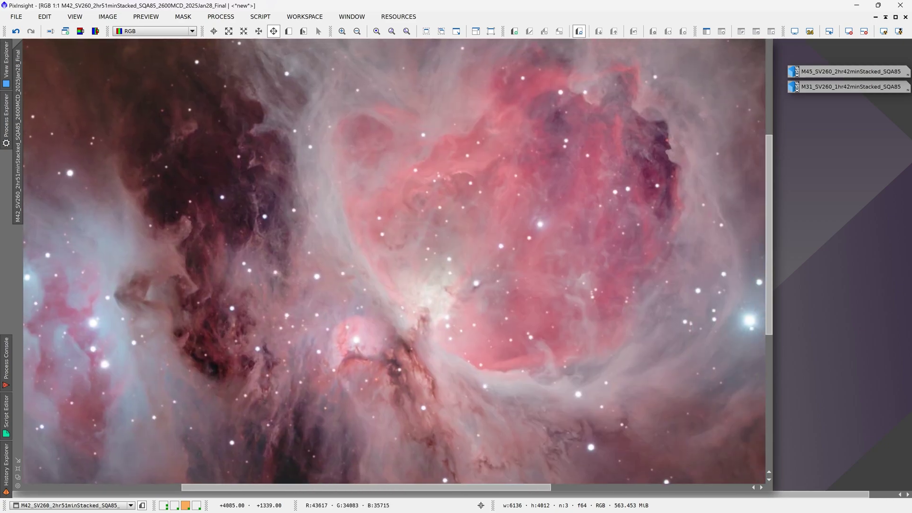
{"action": "double_click", "coordinate": [816, 87]}
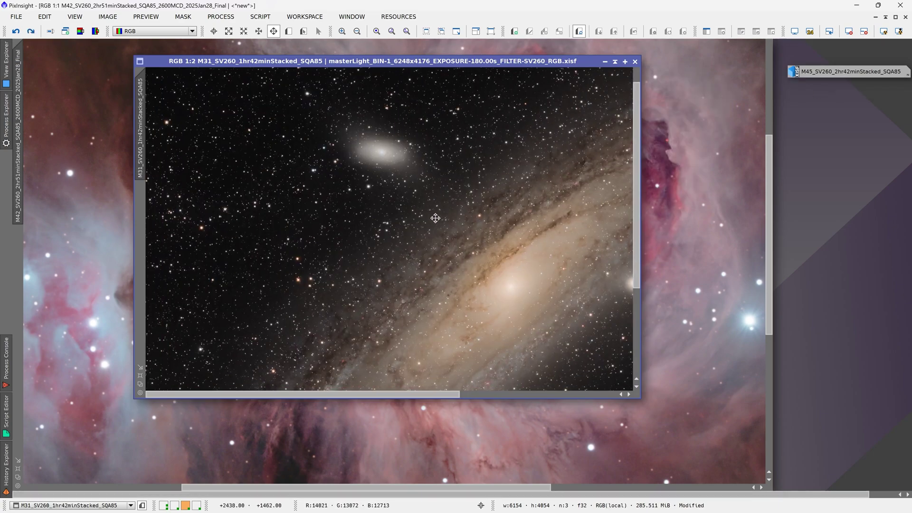
- Pan and zoom within the M31 SV260 galaxy image
{"action": "left_click_drag", "start_coordinate": [435, 218], "coordinate": [245, 168]}
{"action": "scroll", "coordinate": [545, 181], "scroll_direction": "up", "scroll_amount": 2}
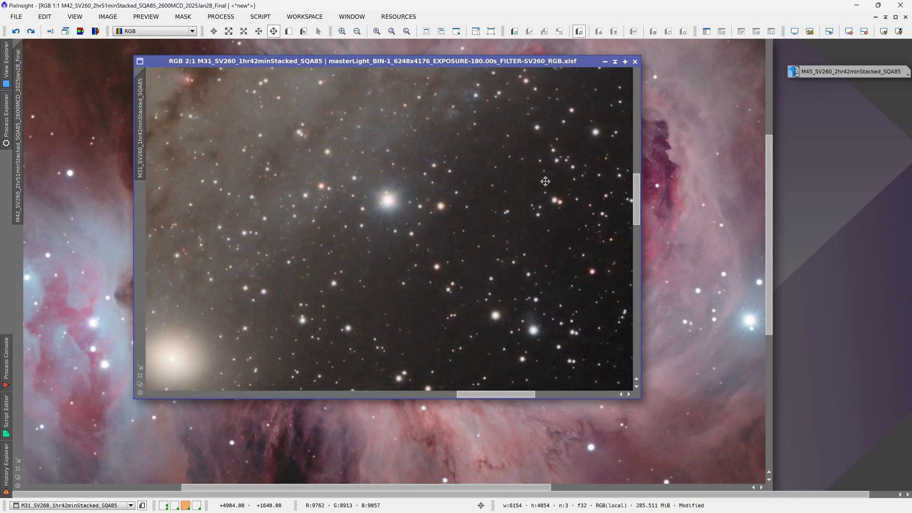
{"action": "scroll", "coordinate": [545, 181], "scroll_direction": "down", "scroll_amount": 1}
{"action": "scroll", "coordinate": [431, 227], "scroll_direction": "down", "scroll_amount": 2}
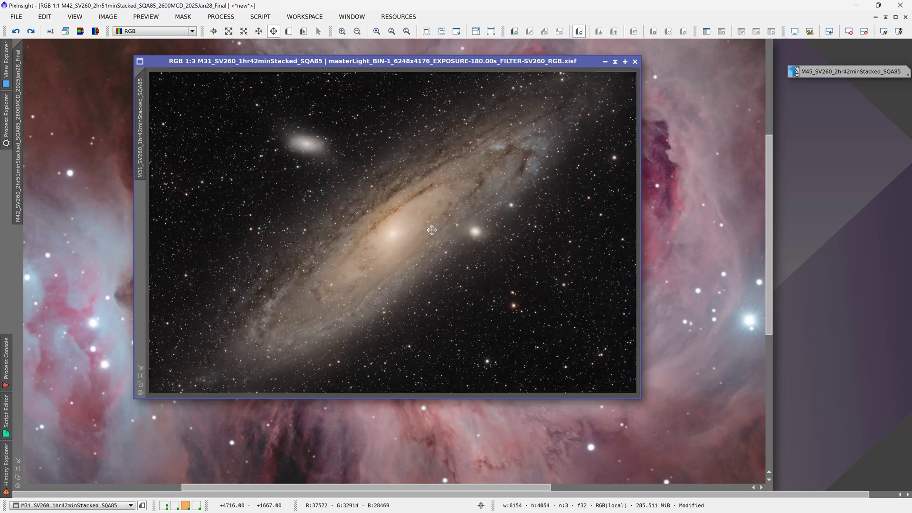
- Restore the M45 SV260 image, maximize it and zoom into the Pleiades nebulosity
{"action": "double_click", "coordinate": [845, 71]}
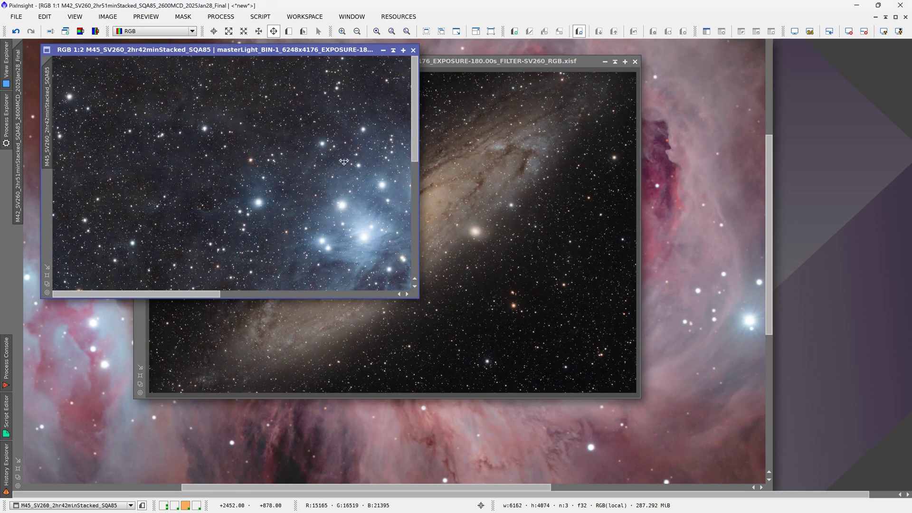
{"action": "left_click", "coordinate": [403, 50]}
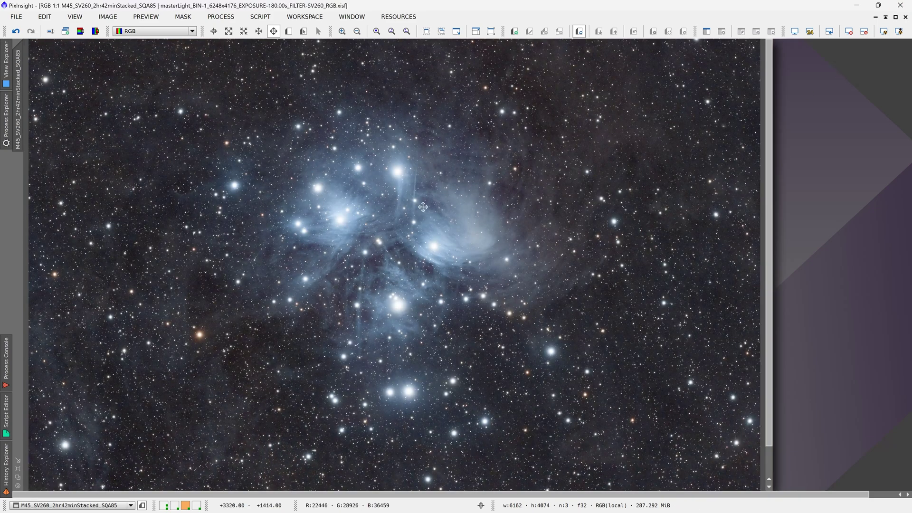
{"action": "scroll", "coordinate": [423, 207], "scroll_direction": "up", "scroll_amount": 3}
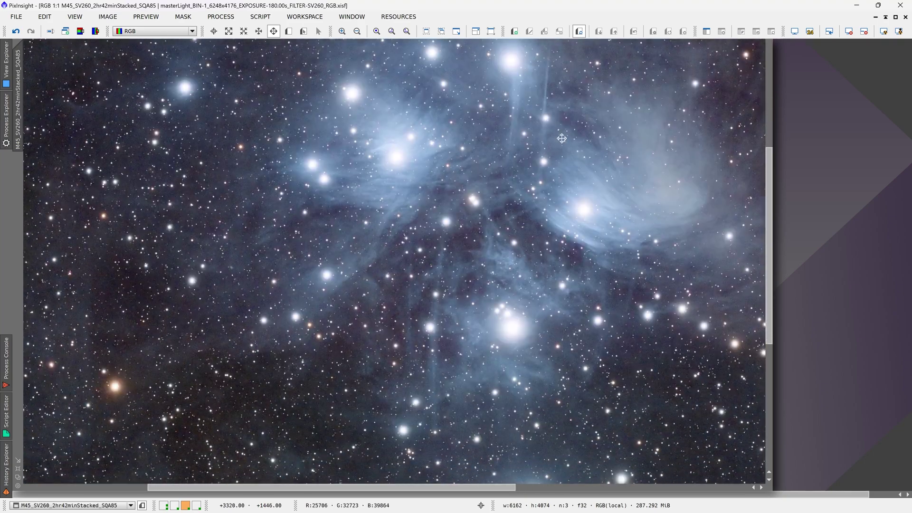
{"action": "left_click_drag", "start_coordinate": [574, 207], "coordinate": [483, 228]}
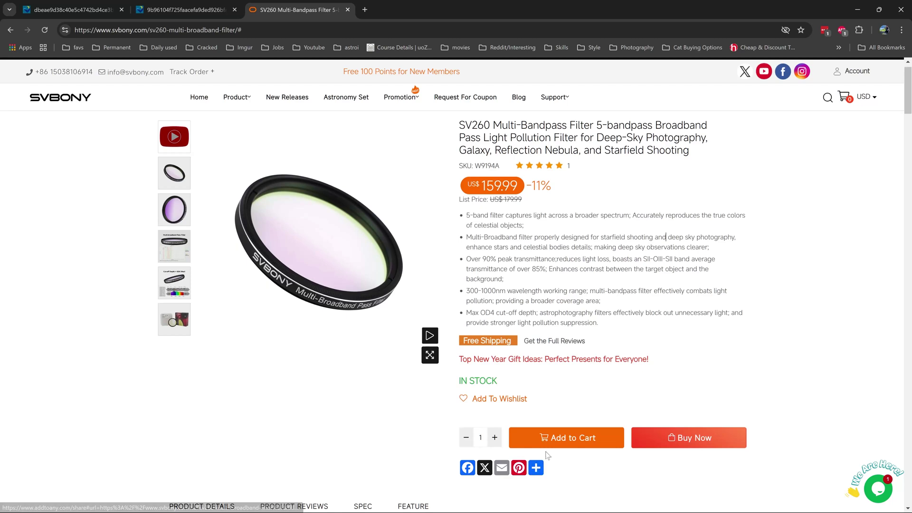
- Add the SV260 filter to the cart and enter a coupon code in the discount field
{"action": "left_click", "coordinate": [551, 444]}
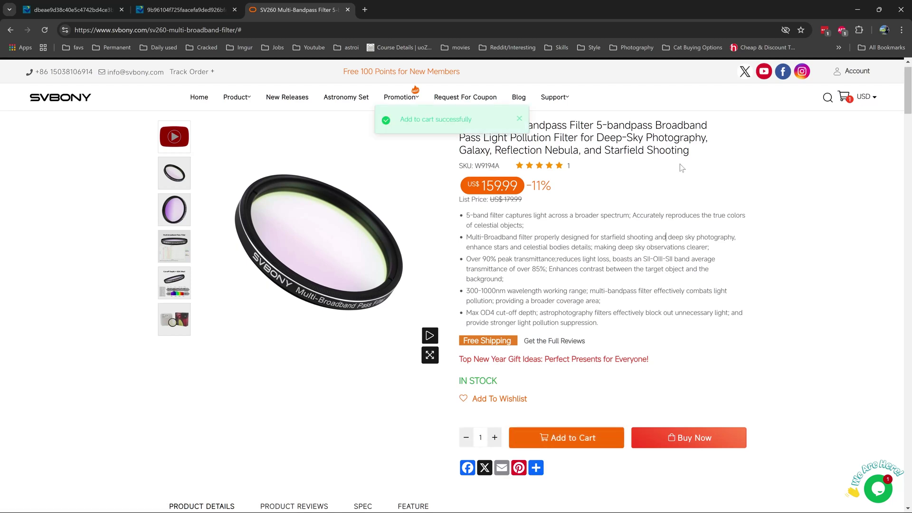
{"action": "mouse_move", "coordinate": [843, 97]}
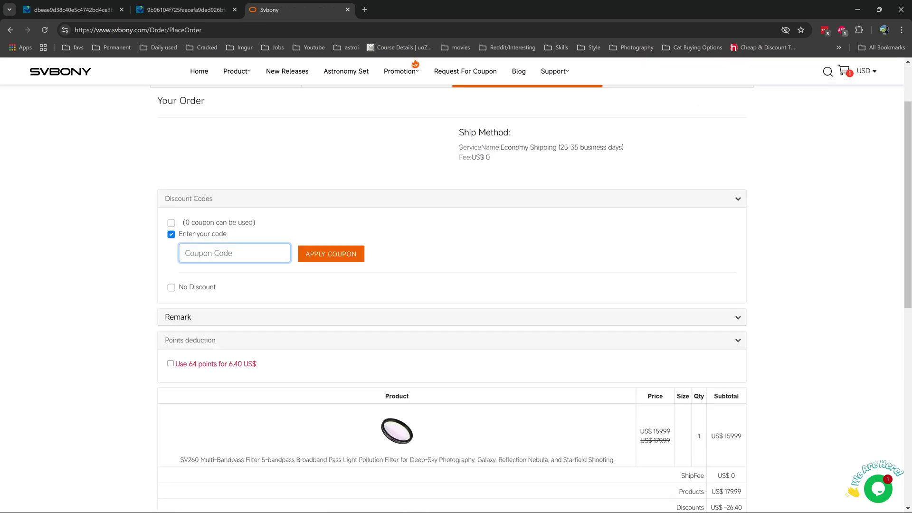
{"action": "type", "text": "abdur10"}
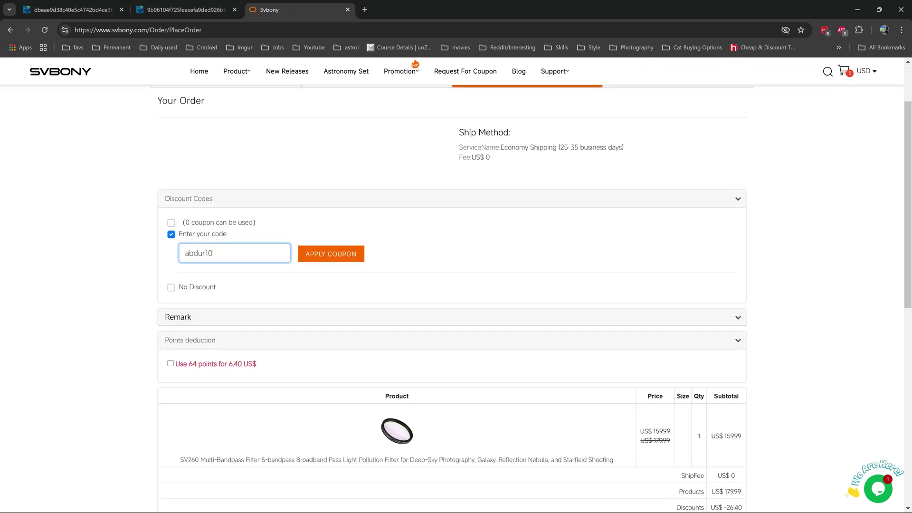